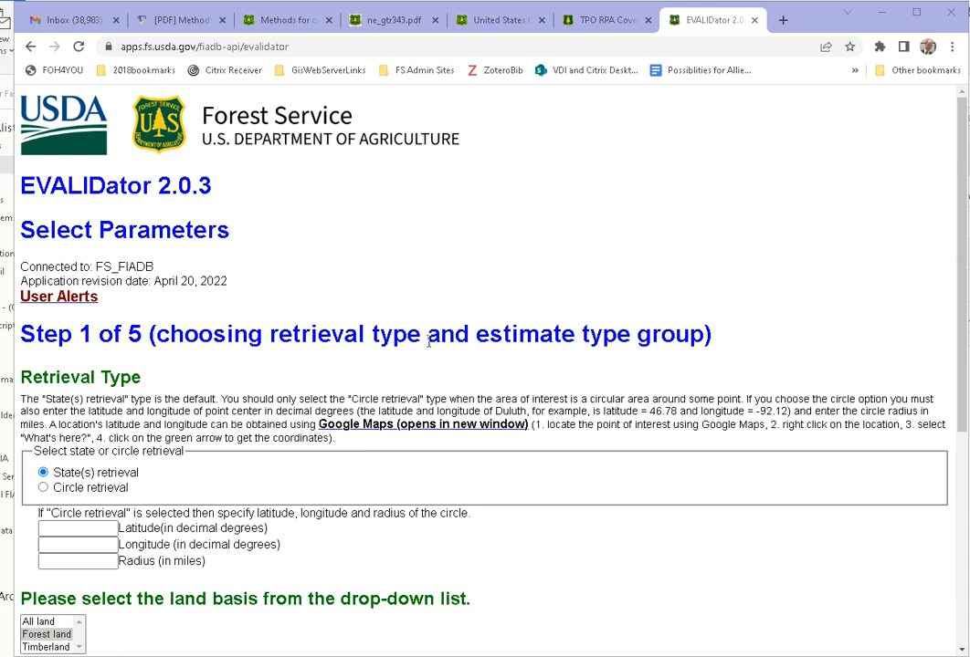
- Use State(s) retrieval as the retrieval type and select Forest land as the land basis
scroll(525, 396, "down", 1)
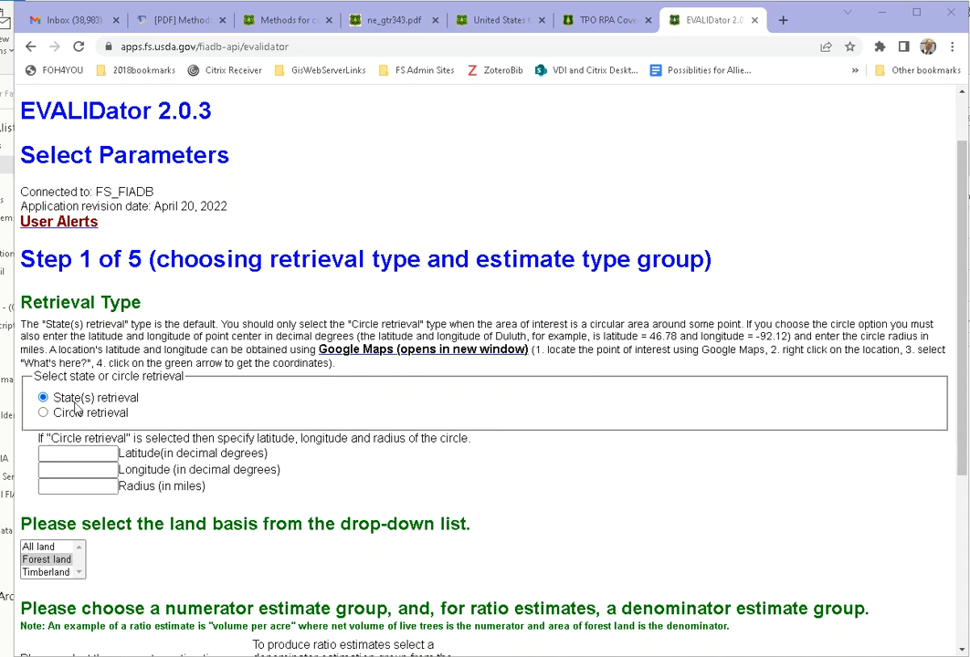
left_click(43, 413)
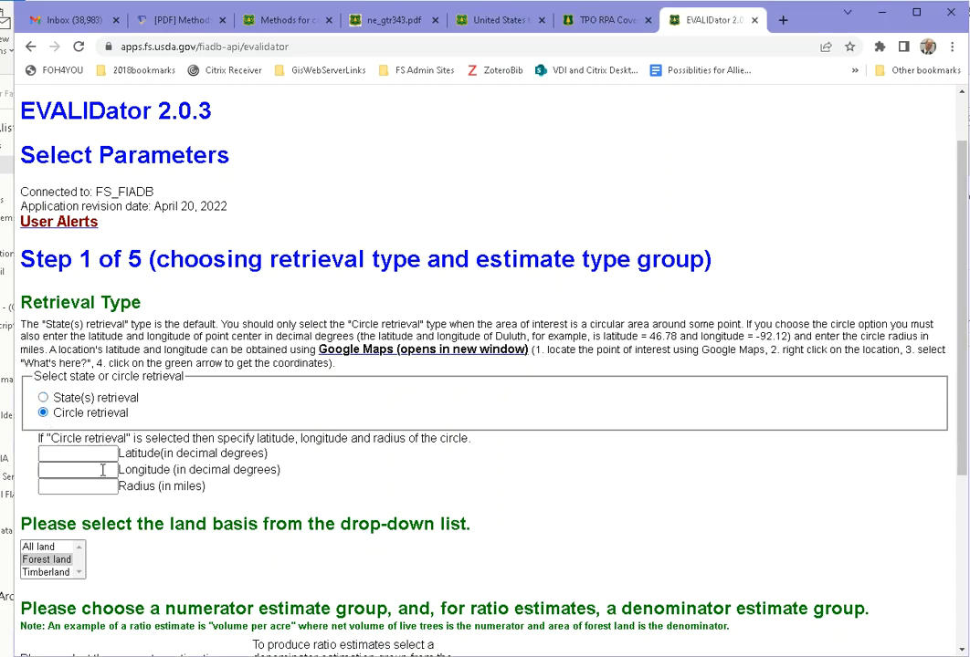
left_click(43, 397)
scroll(274, 416, "down", 3)
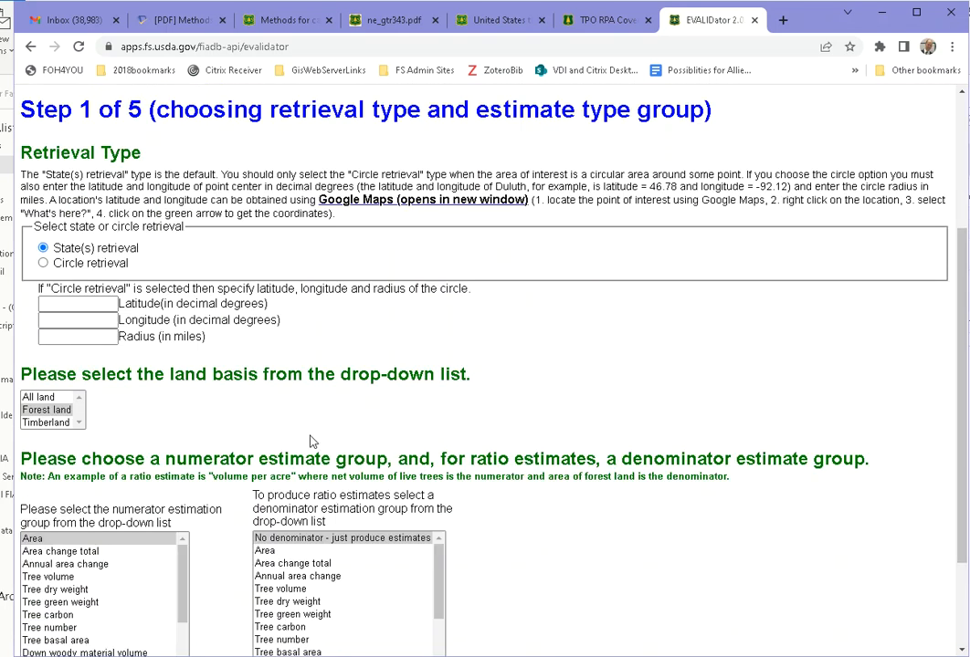
scroll(411, 383, "down", 2)
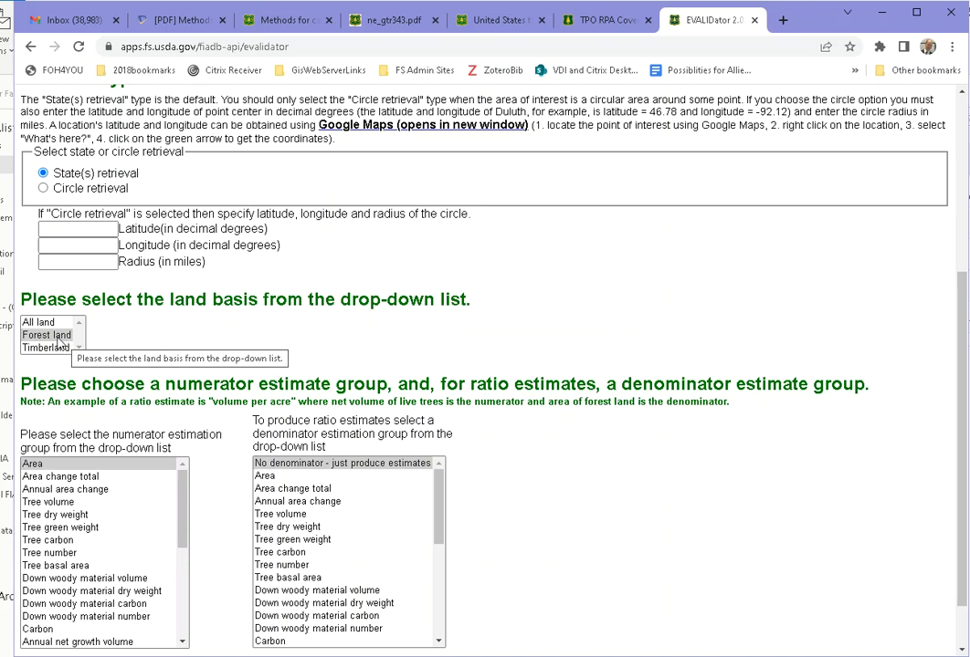
left_click(57, 336)
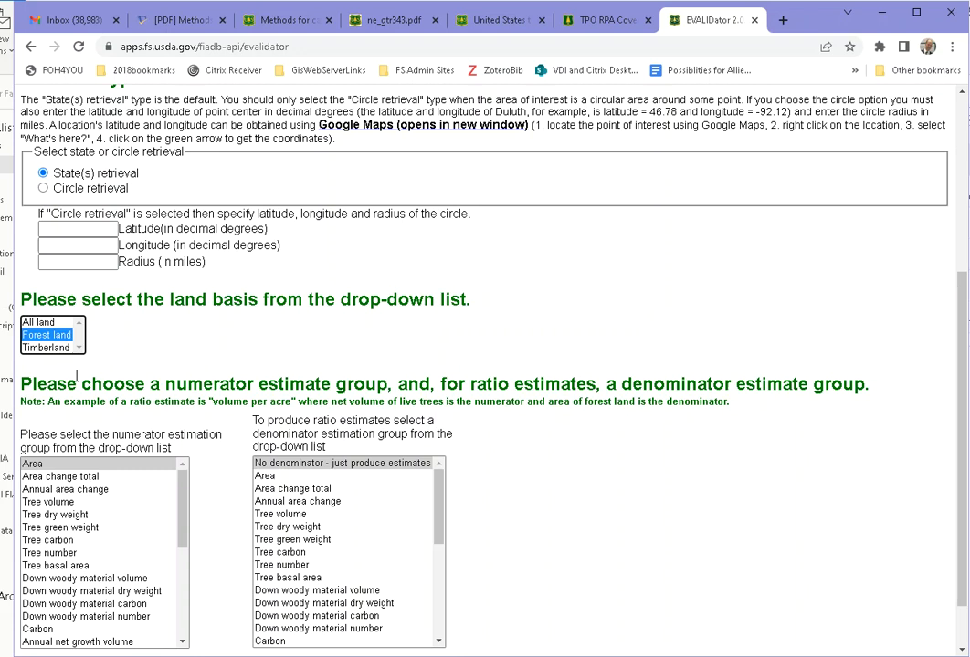
- Choose Tree dry weight as the numerator estimate group with no denominator, and continue to the estimate type selection
scroll(179, 412, "down", 2)
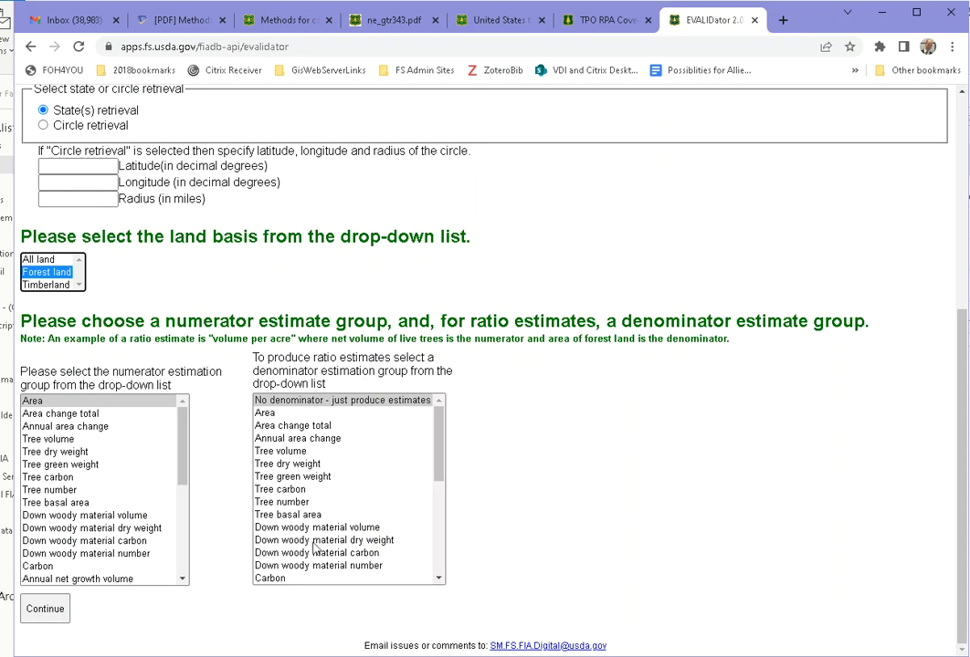
left_click_drag(442, 447, 439, 482)
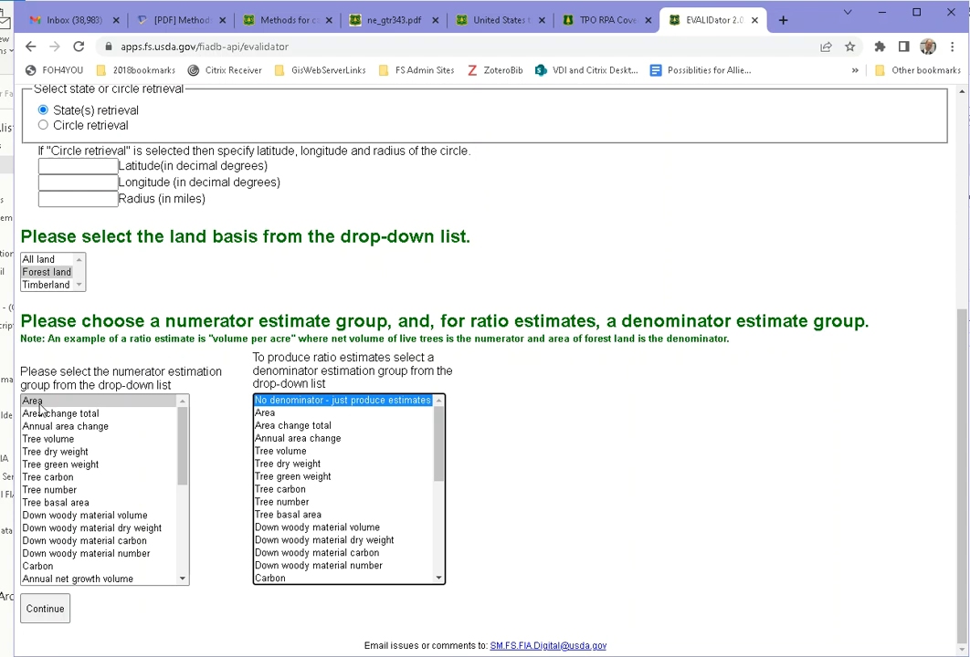
left_click(73, 453)
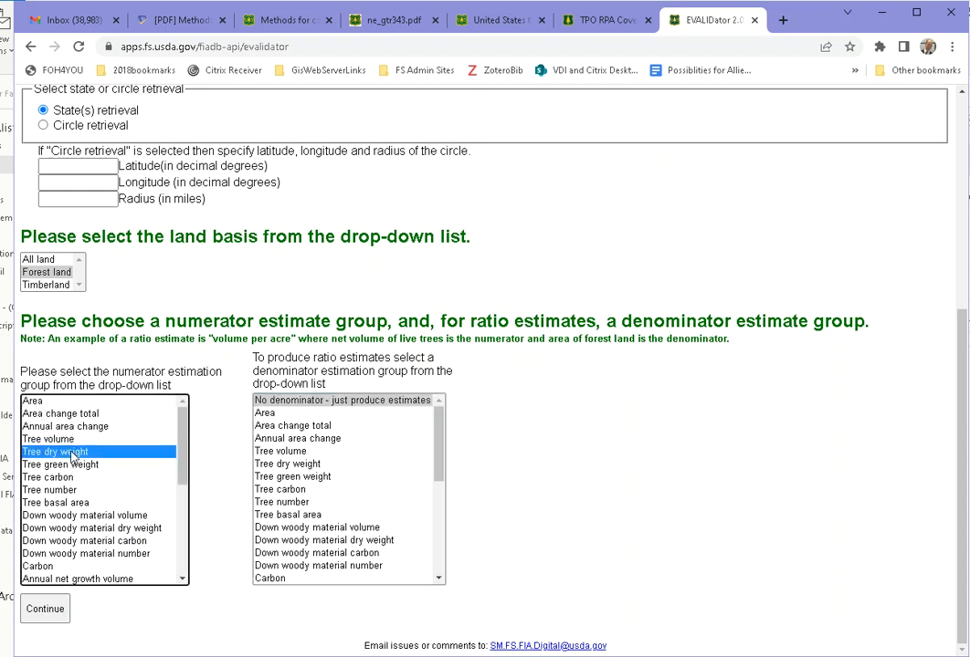
left_click(45, 612)
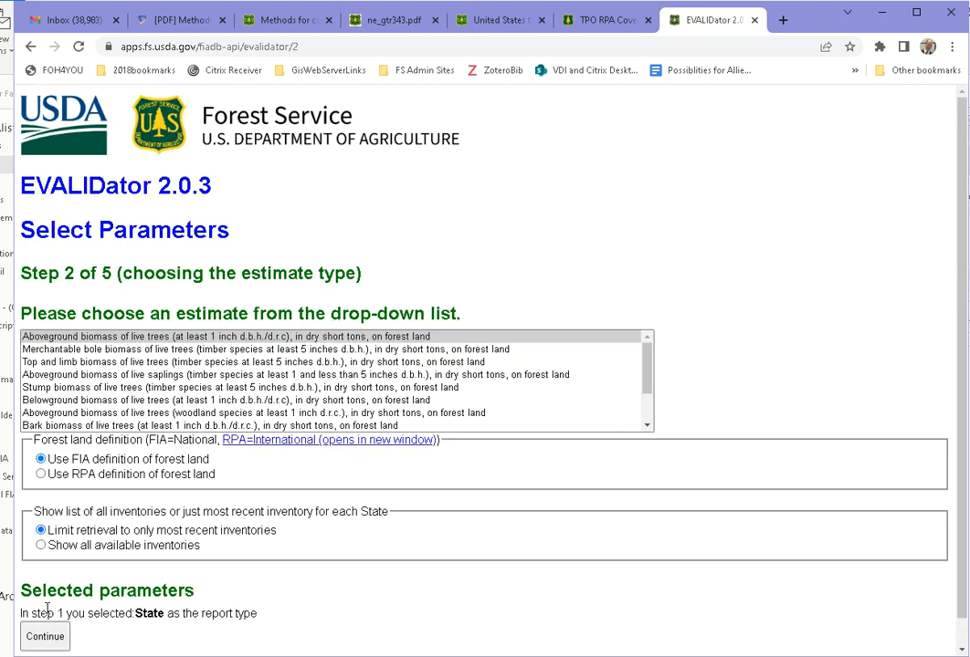
- Keep aboveground biomass of live trees on forest land as the estimate, show all available inventories, and continue to the geographic area
scroll(173, 493, "down", 1)
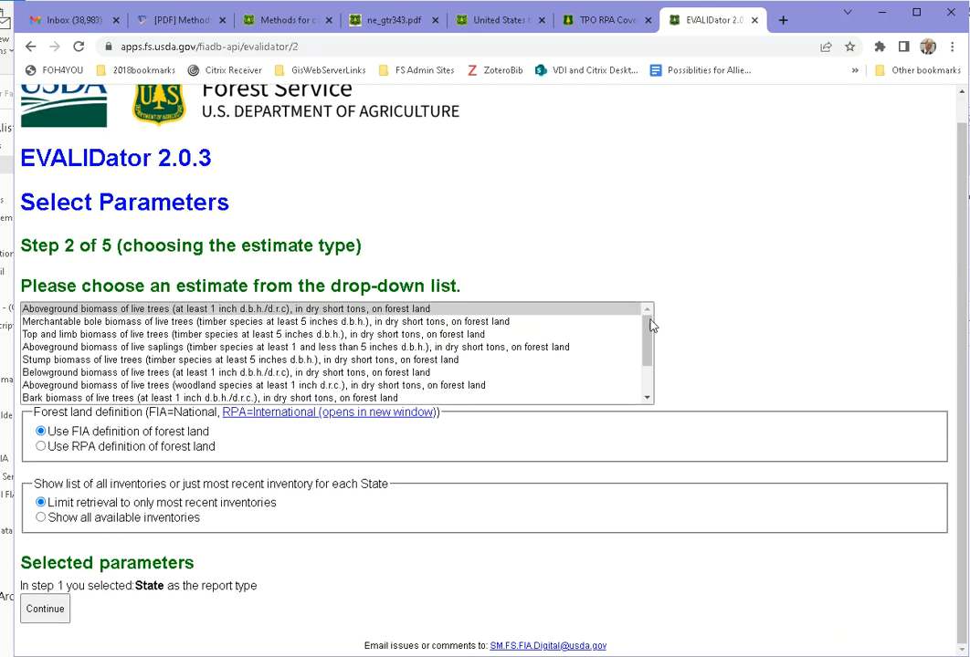
left_click_drag(646, 350, 653, 398)
scroll(544, 341, "up", 3)
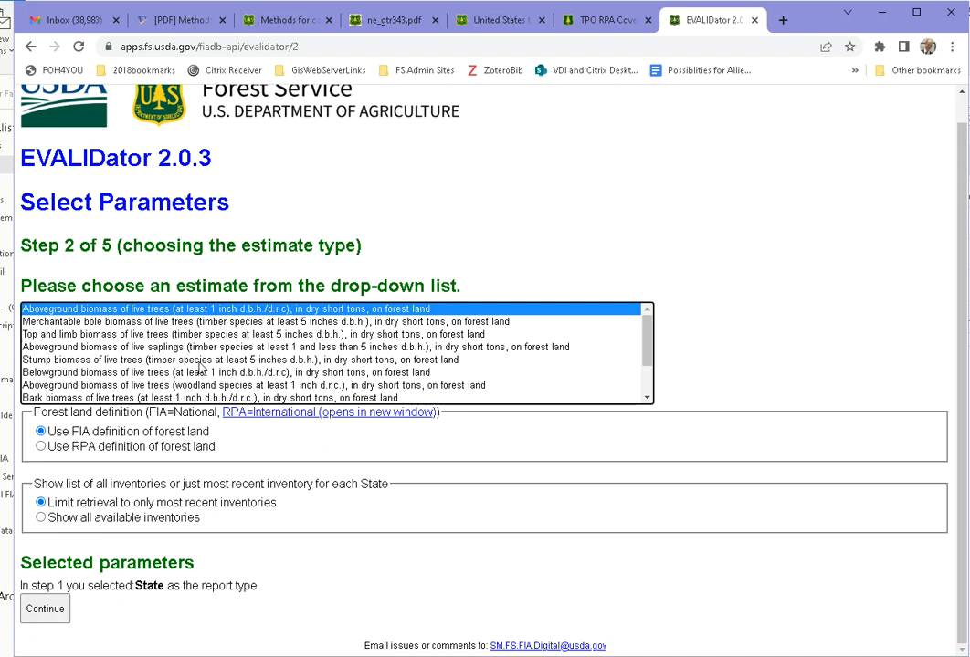
scroll(137, 365, "down", 1)
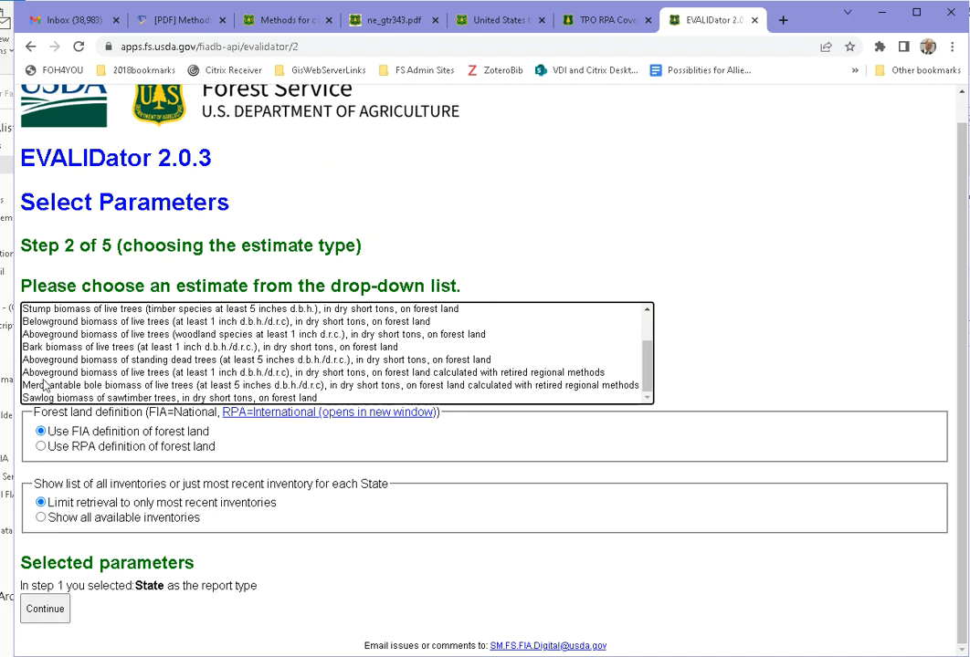
scroll(43, 386, "up", 2)
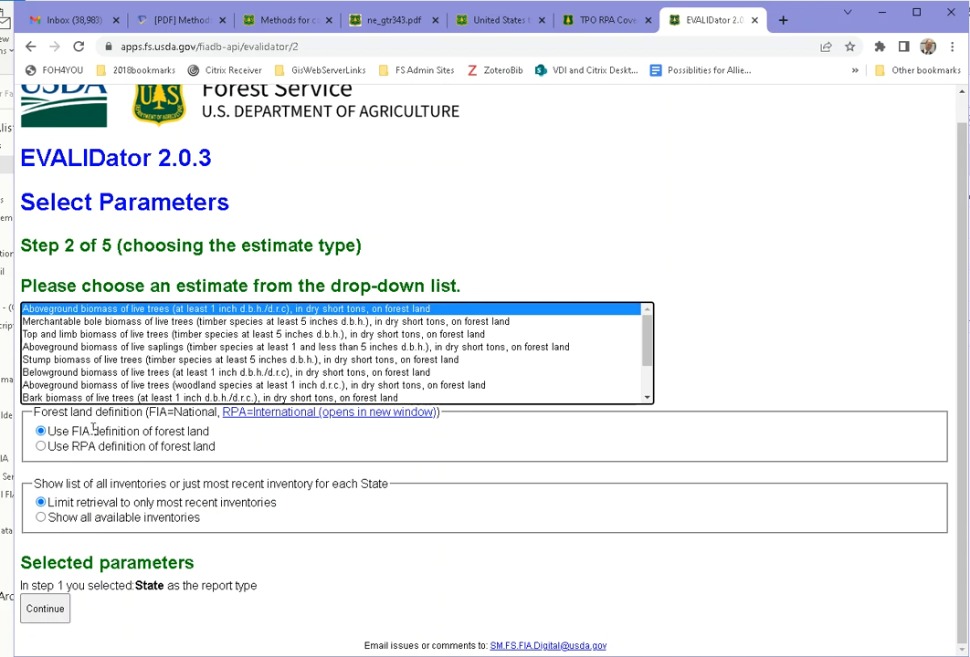
left_click(41, 518)
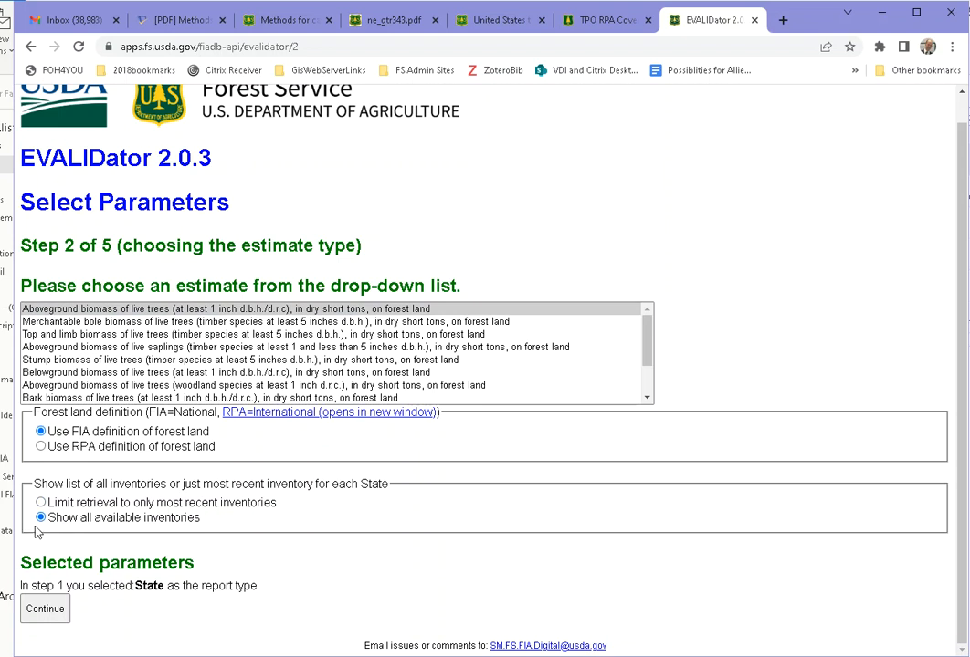
left_click(50, 612)
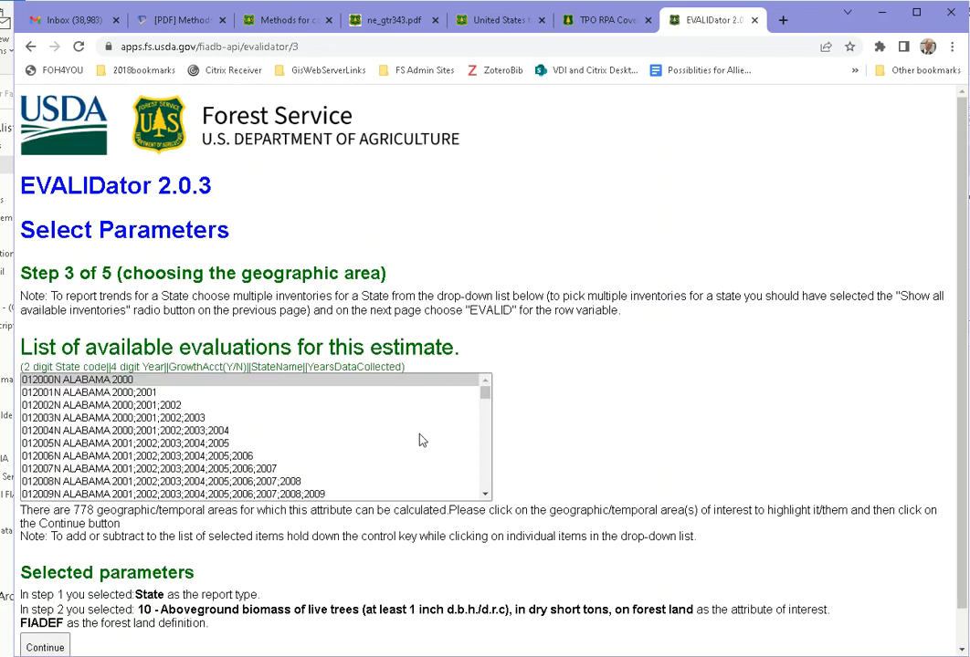
- Select the evaluation 232021N MAINE 2017;2018;2019;2020;2021 from the list of available evaluations
left_click_drag(490, 397, 489, 430)
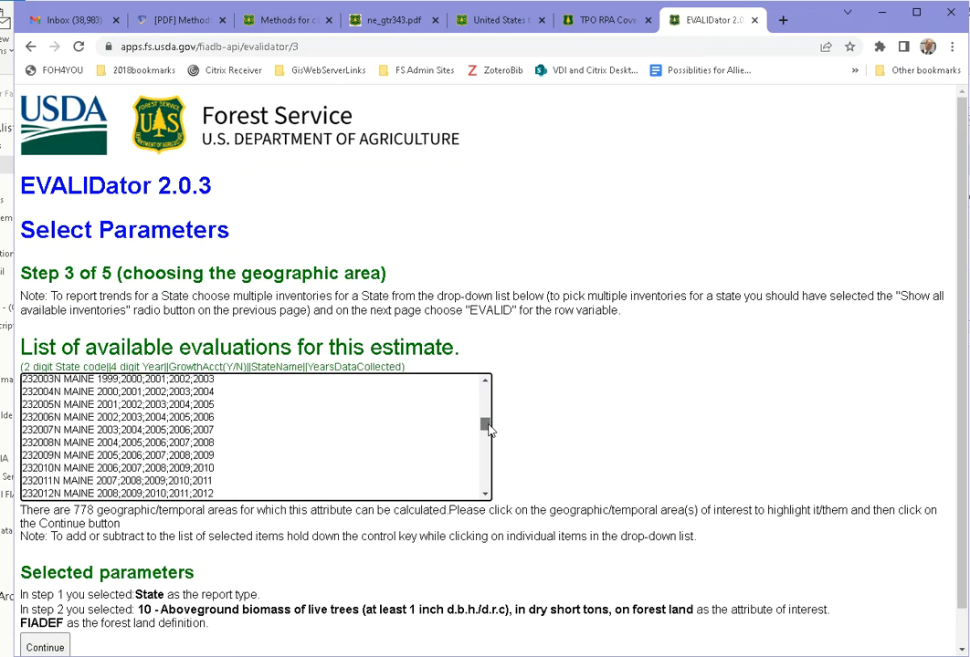
scroll(272, 418, "down", 3)
scroll(273, 418, "up", 4)
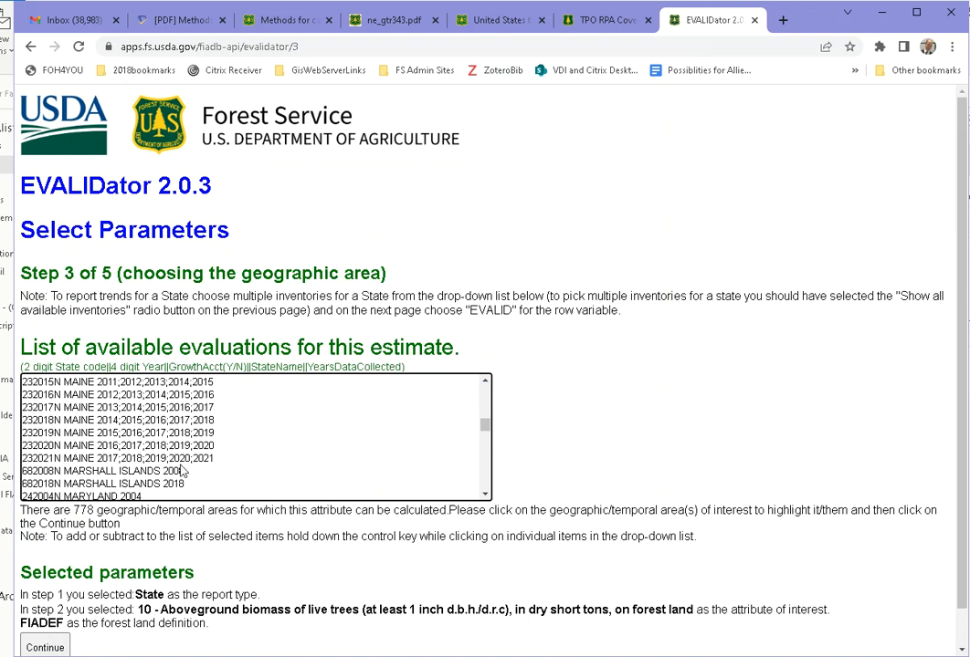
left_click(141, 458)
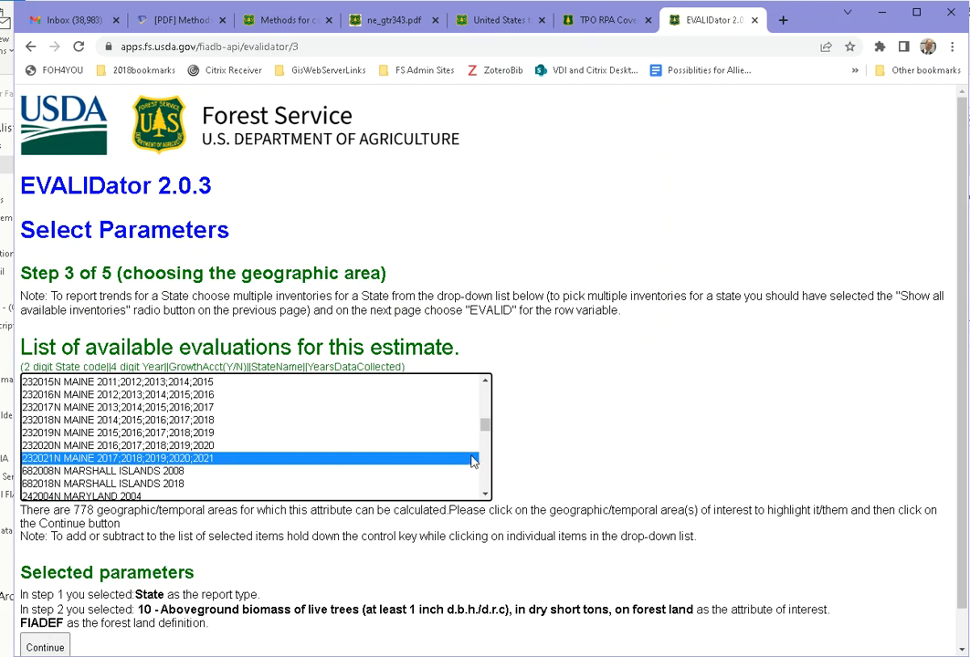
- Examine the other Maine evaluations and those of the neighbouring states in the evaluation list
scroll(487, 444, "down", 2)
scroll(484, 450, "up", 4)
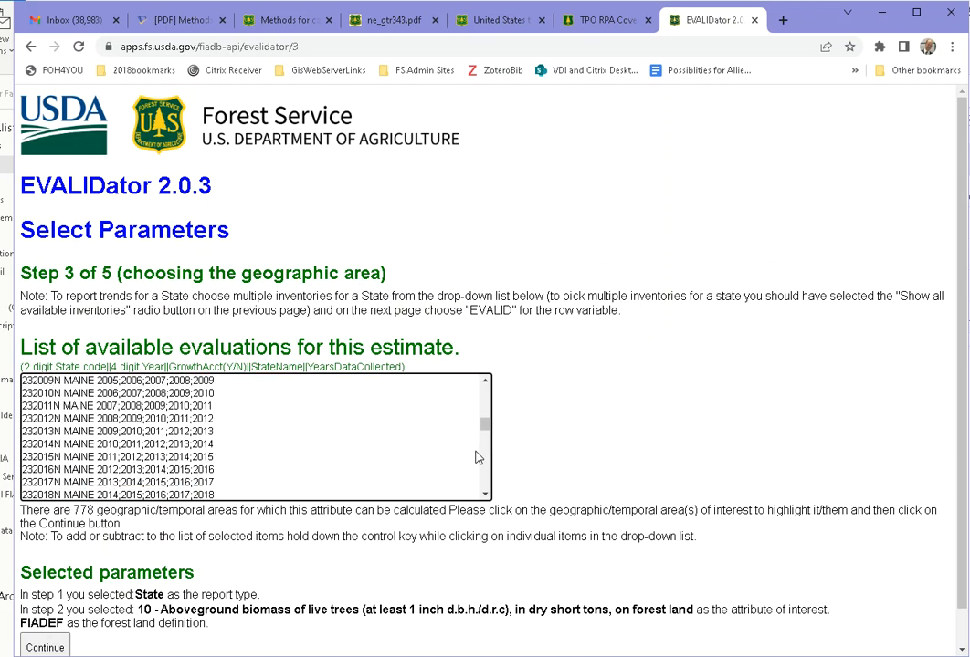
scroll(222, 436, "up", 4)
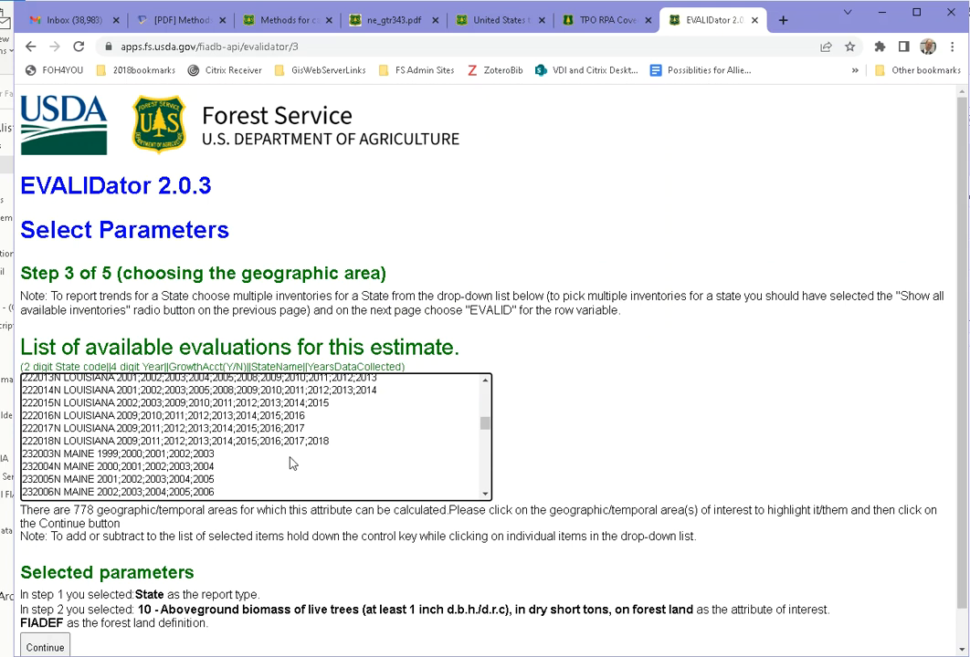
scroll(292, 463, "down", 8)
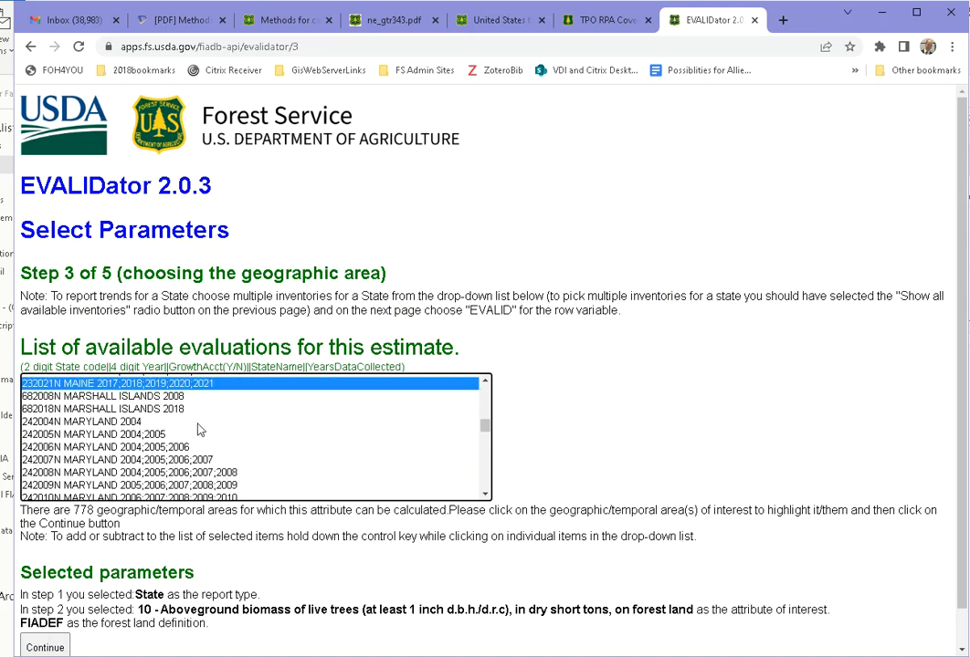
scroll(165, 425, "up", 2)
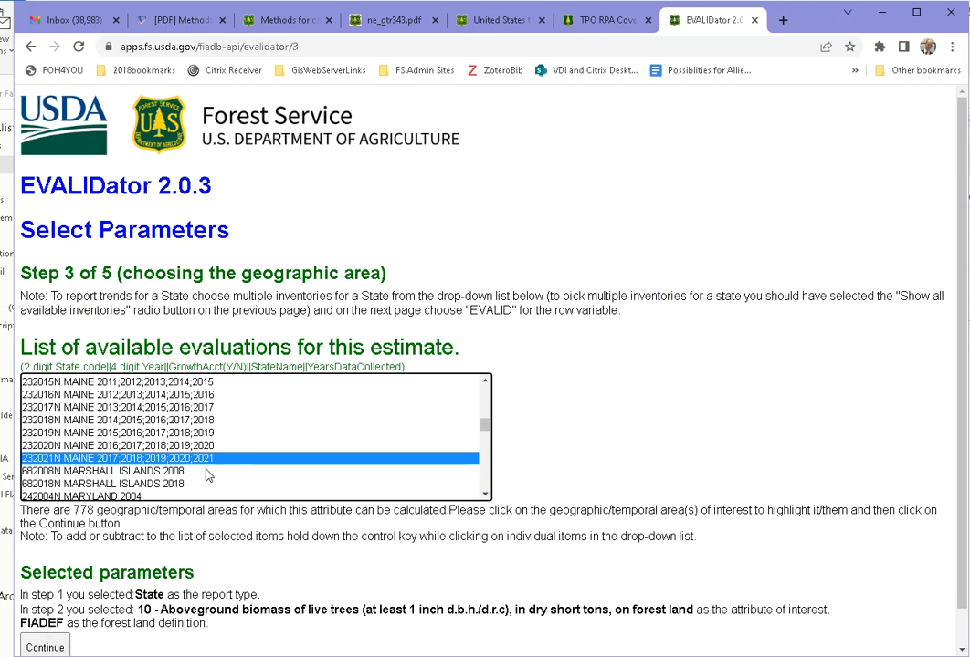
scroll(209, 458, "down", 4)
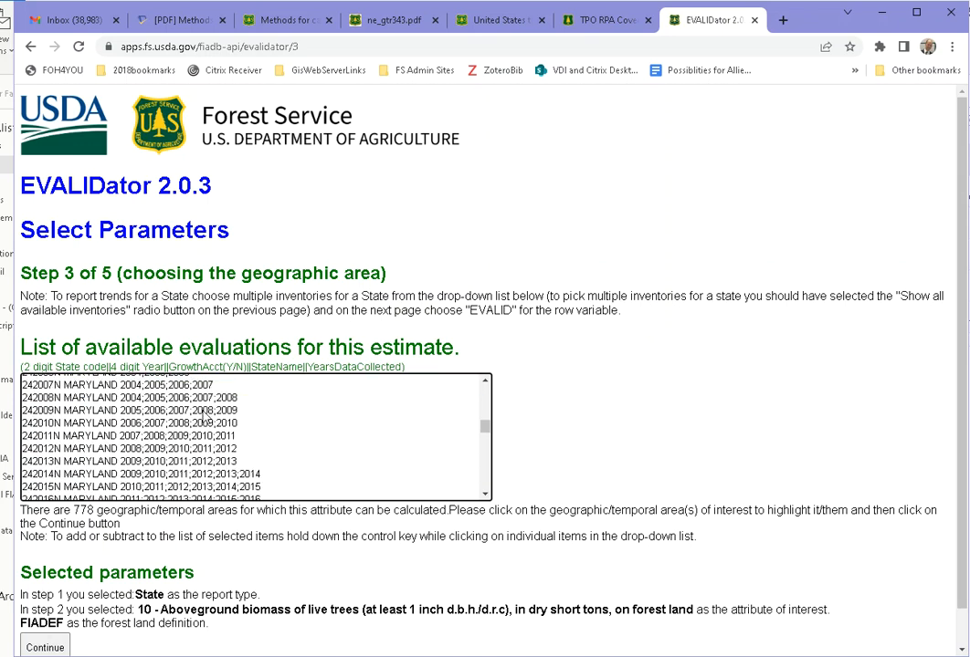
scroll(205, 417, "up", 2)
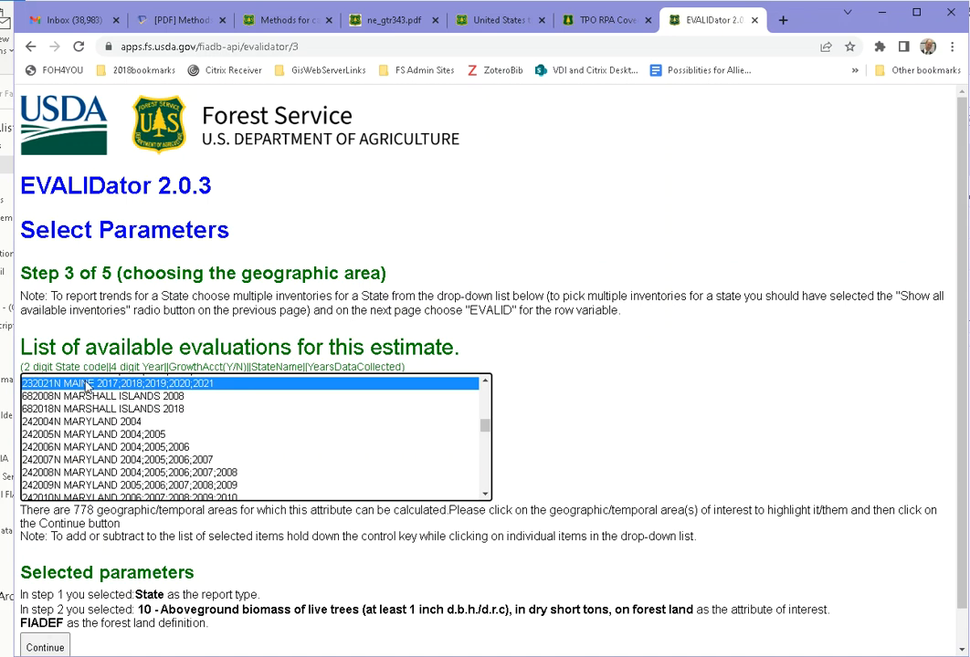
- Continue to the classification variables and set the row variable to Congressional District
scroll(385, 532, "down", 1)
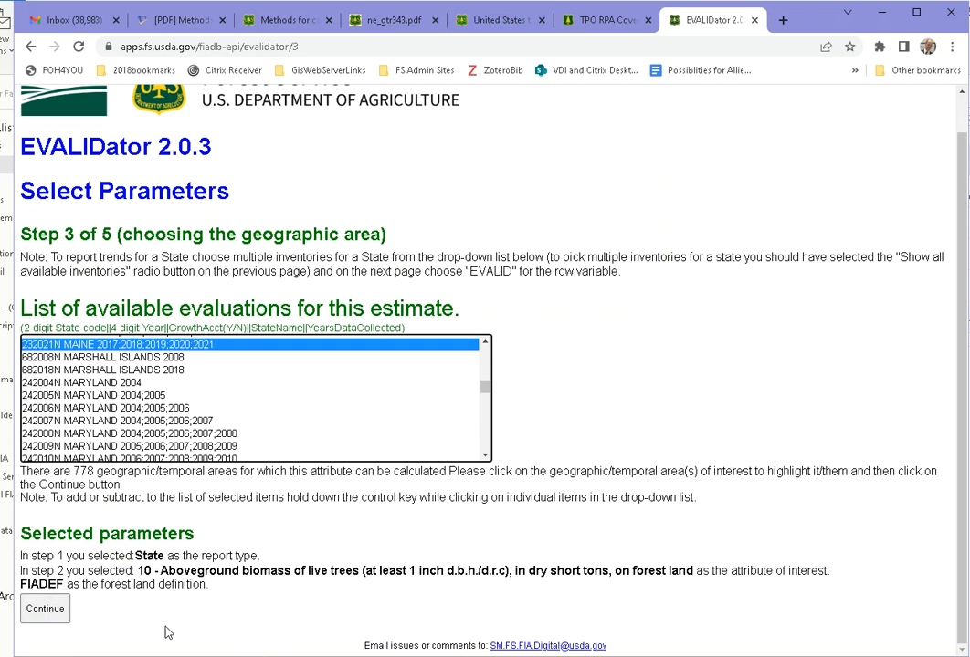
left_click(51, 615)
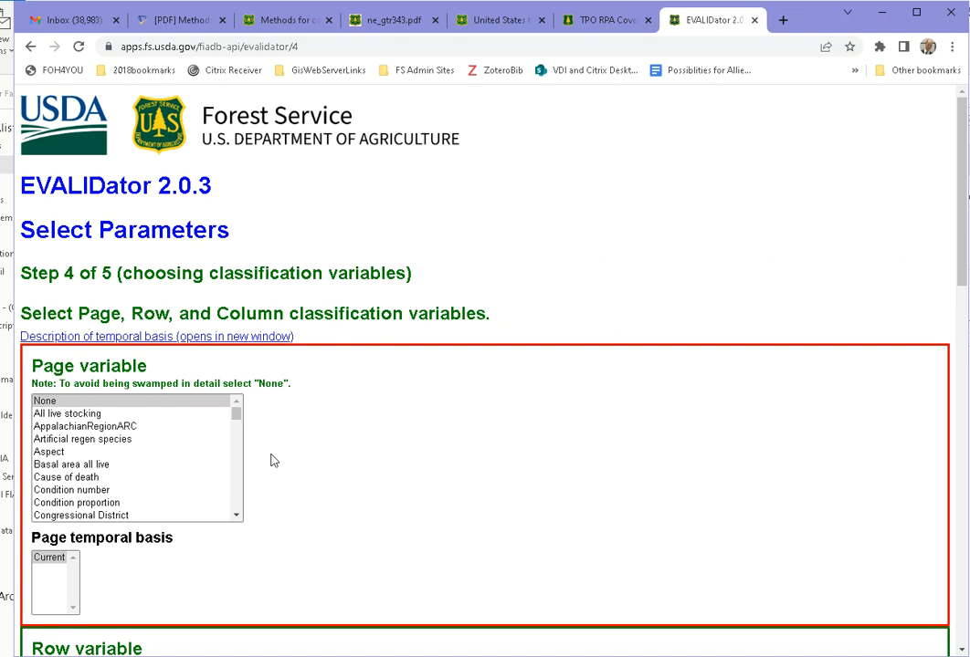
scroll(354, 476, "down", 4)
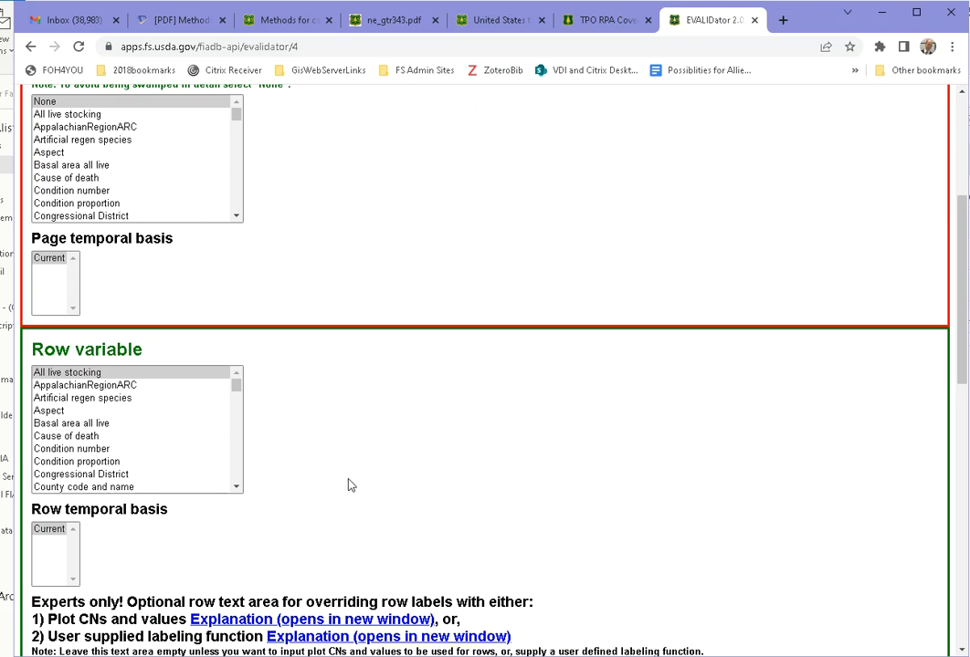
left_click(238, 389)
left_click_drag(238, 389, 239, 394)
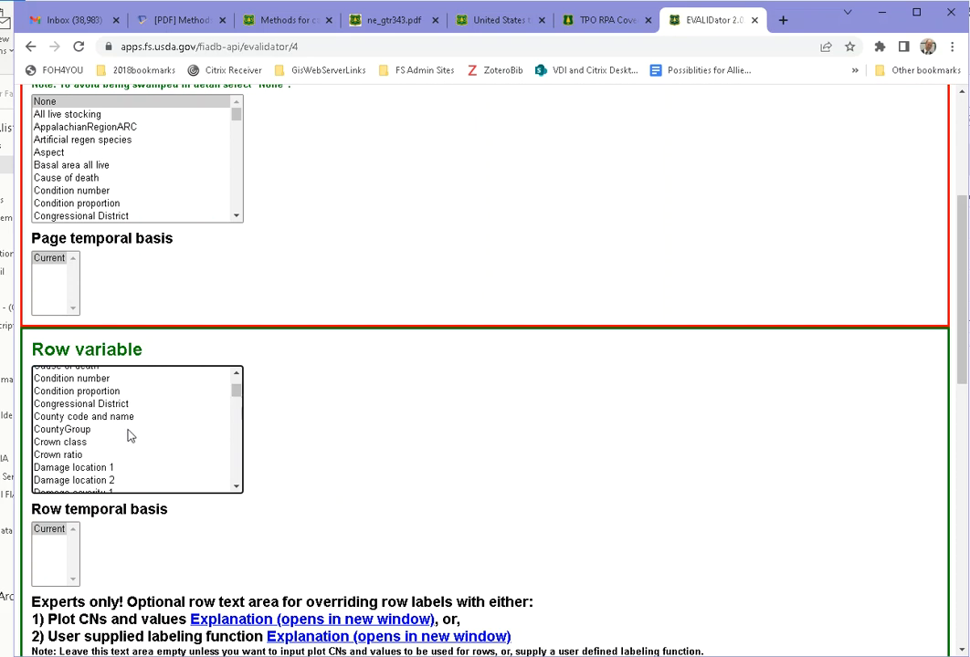
left_click(99, 403)
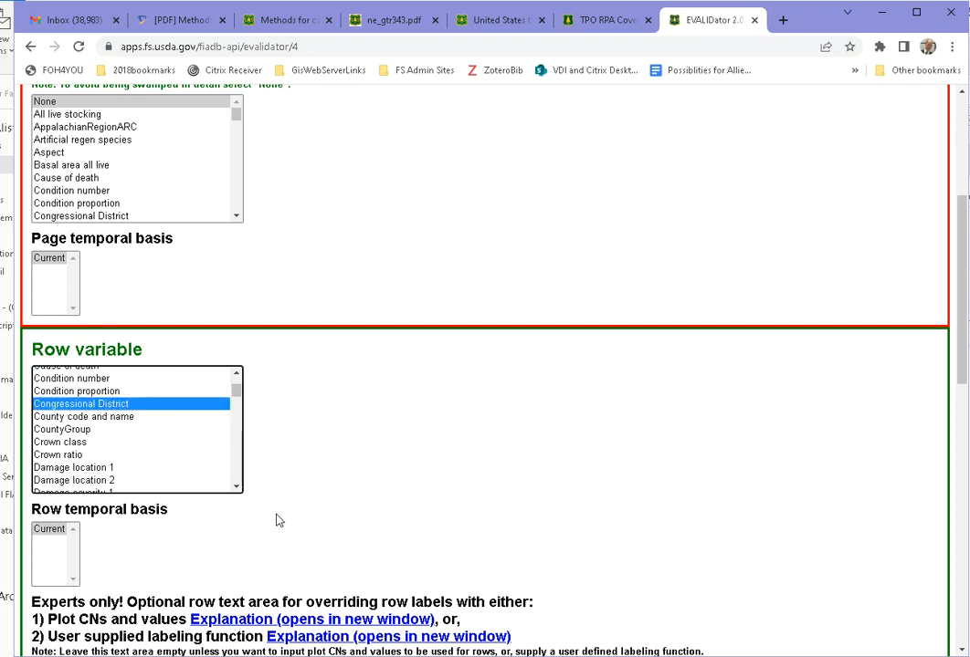
- Set the column variable to Forest type group
scroll(410, 500, "down", 1)
scroll(410, 500, "down", 4)
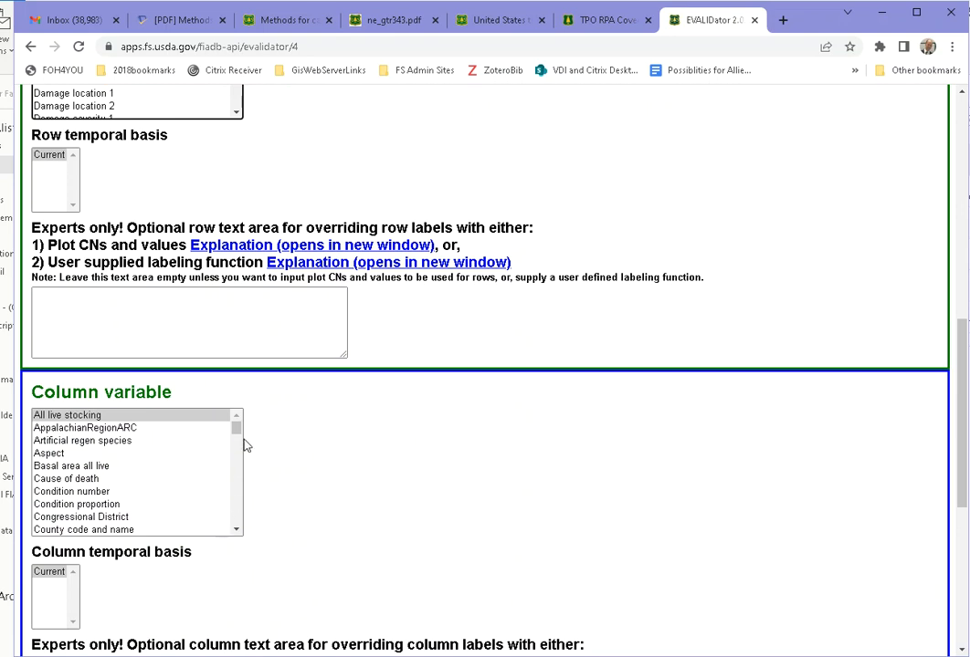
left_click_drag(237, 427, 242, 466)
left_click(173, 525)
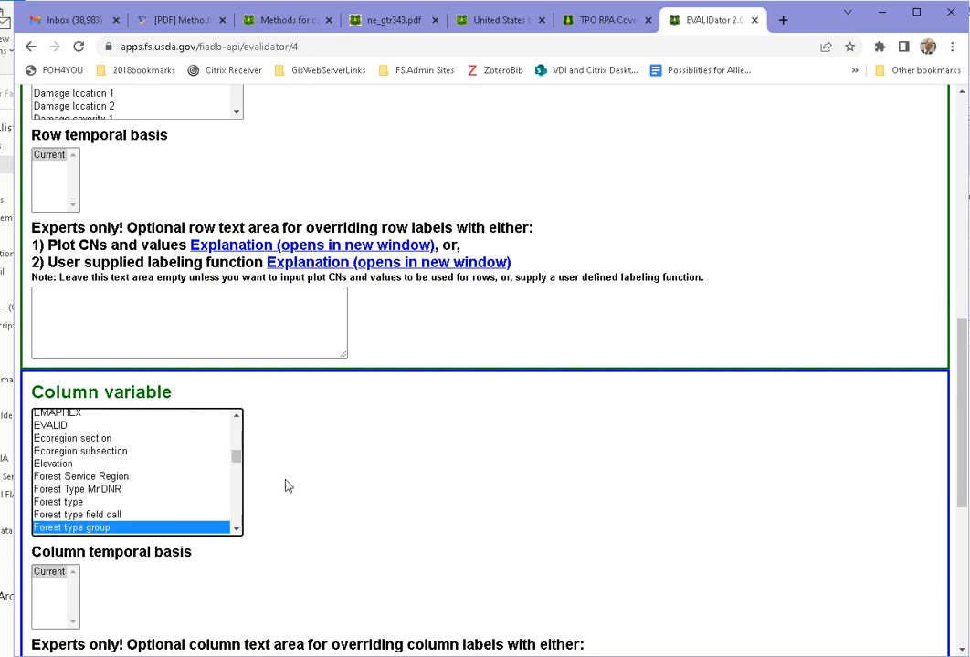
- Set the column variable to Ownership class
scroll(145, 457, "down", 2)
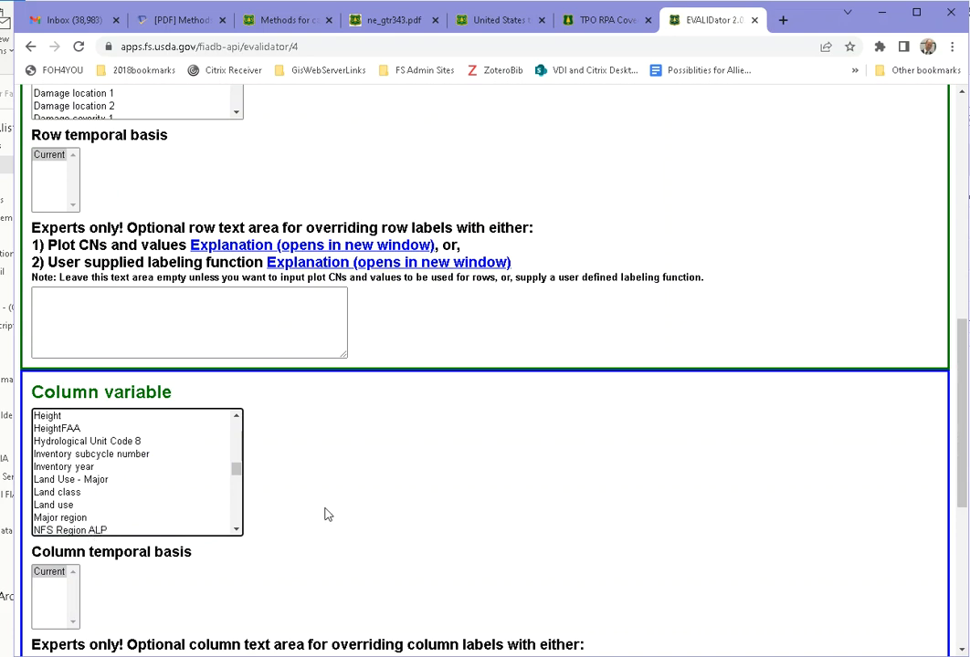
scroll(126, 475, "down", 2)
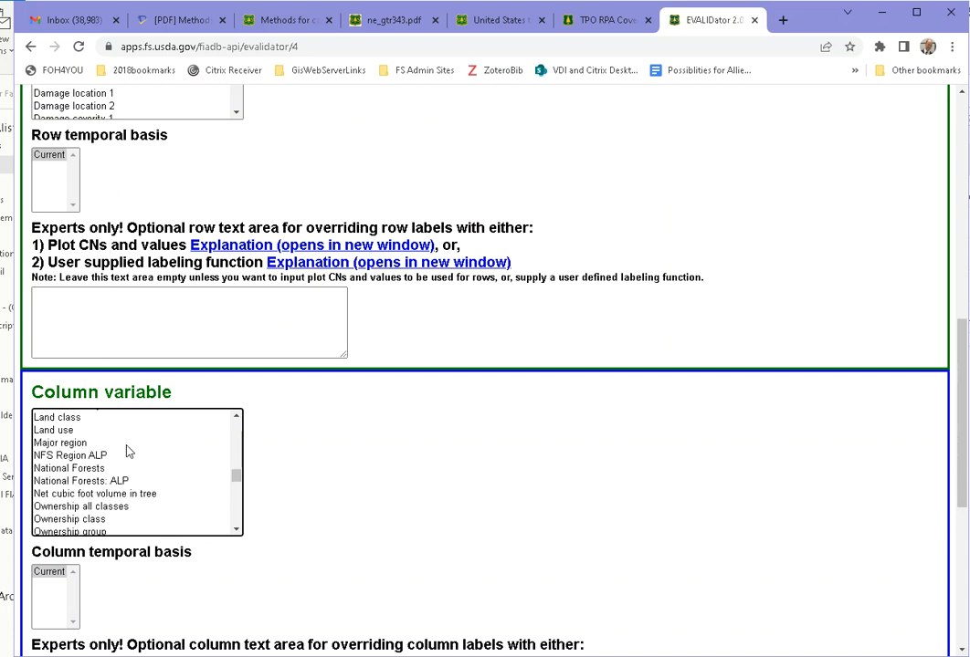
scroll(128, 451, "down", 2)
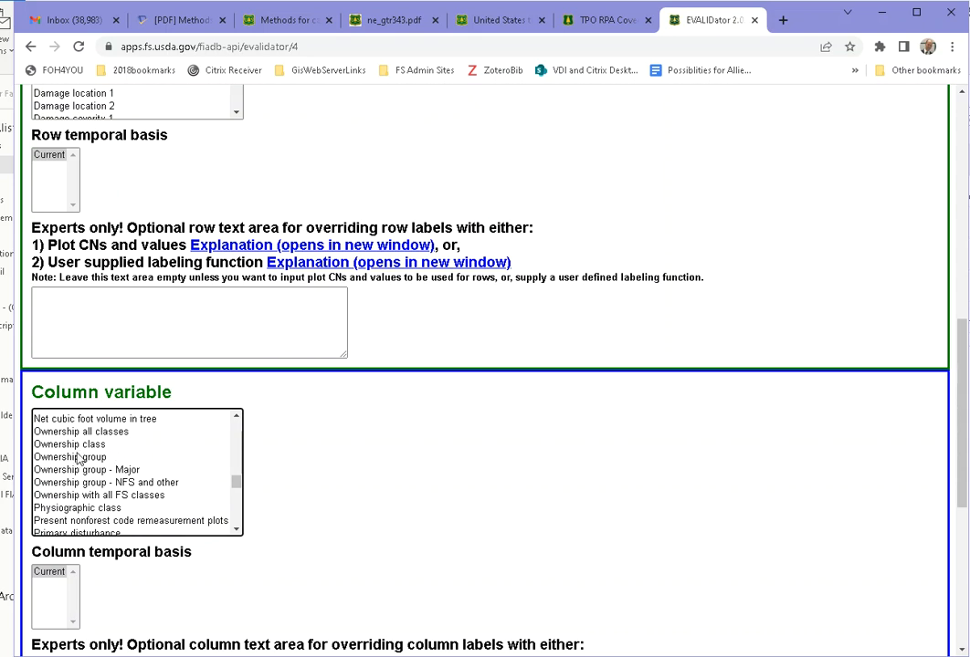
left_click(137, 445)
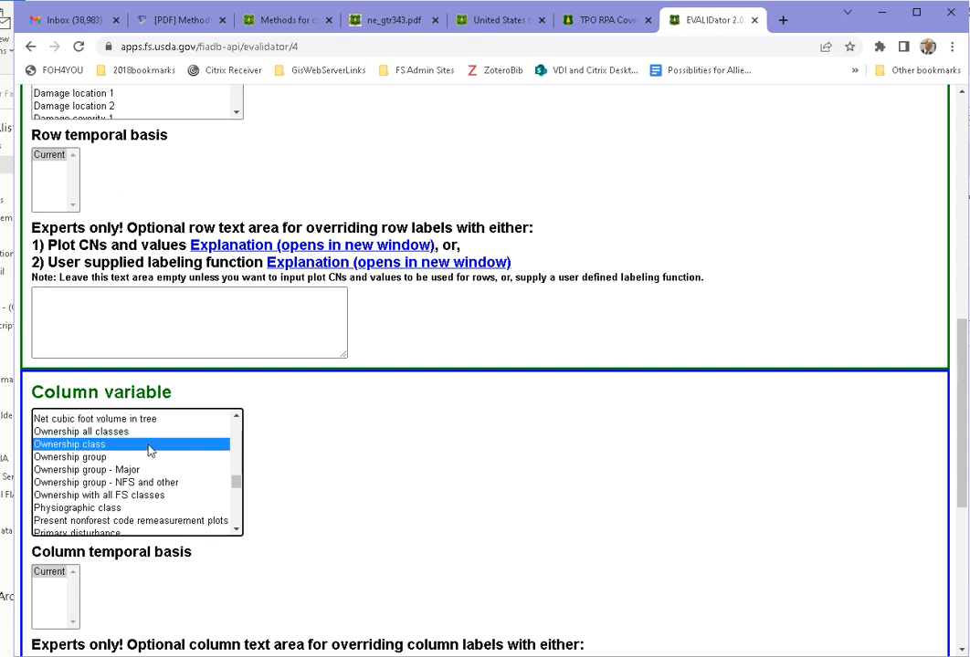
- Set the column variable to Ownership group and open the estimates in a new window
left_click(79, 457)
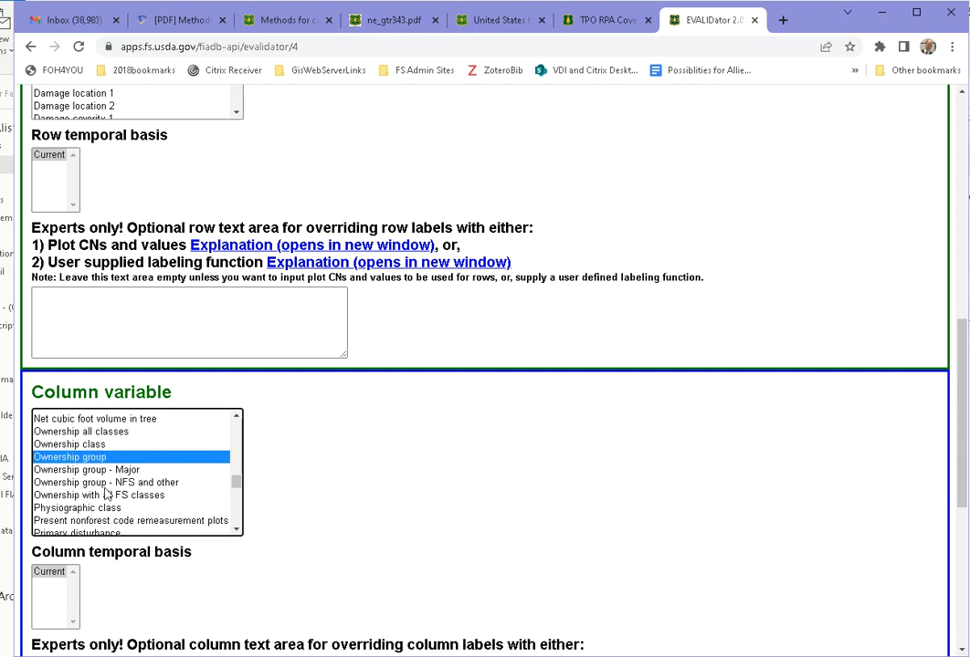
scroll(262, 501, "down", 1)
scroll(311, 509, "down", 1)
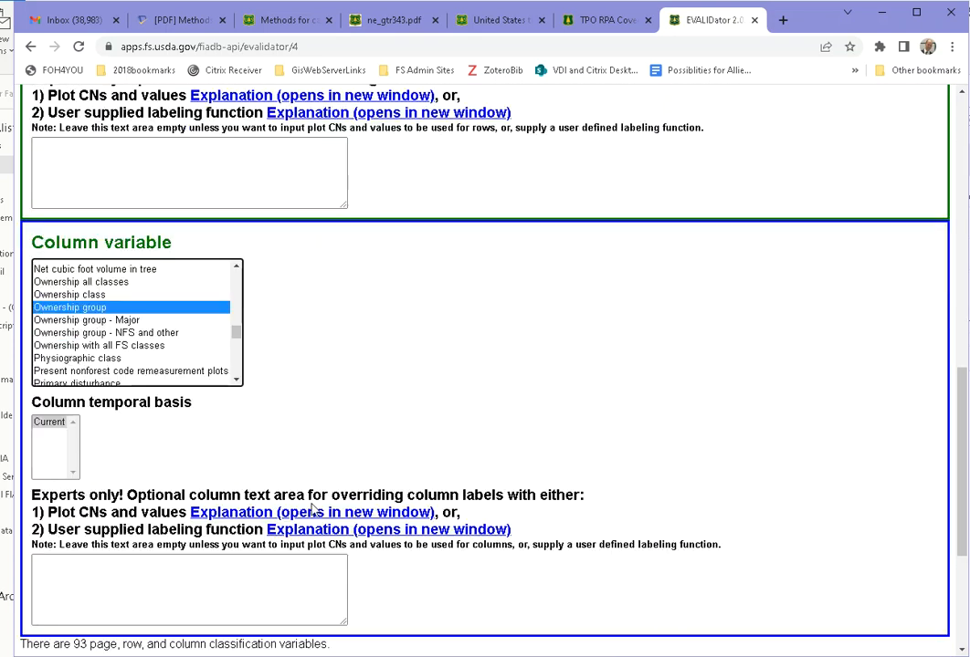
scroll(311, 509, "down", 2)
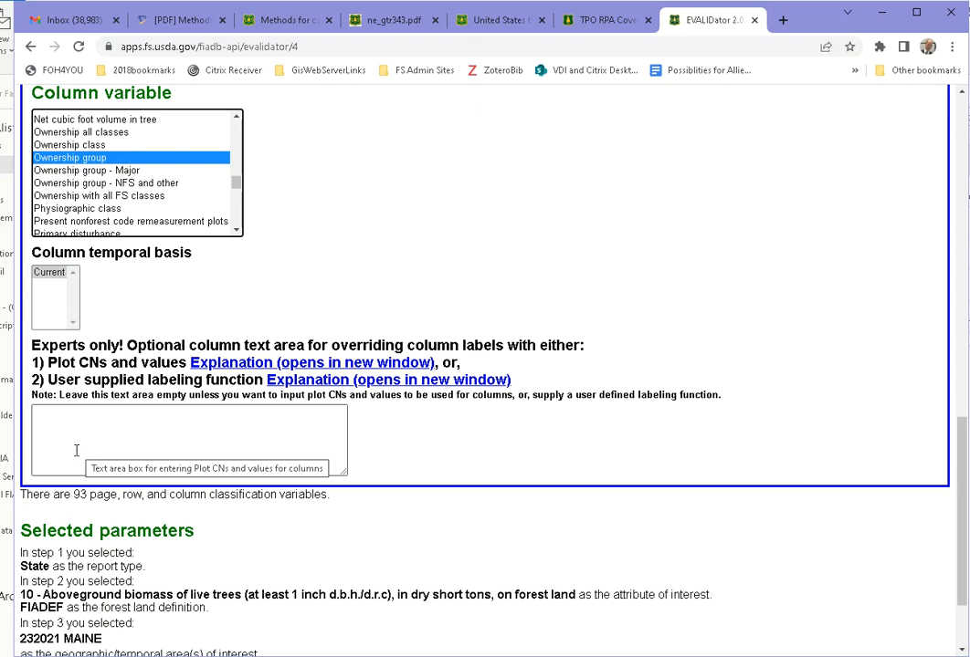
scroll(425, 497, "down", 2)
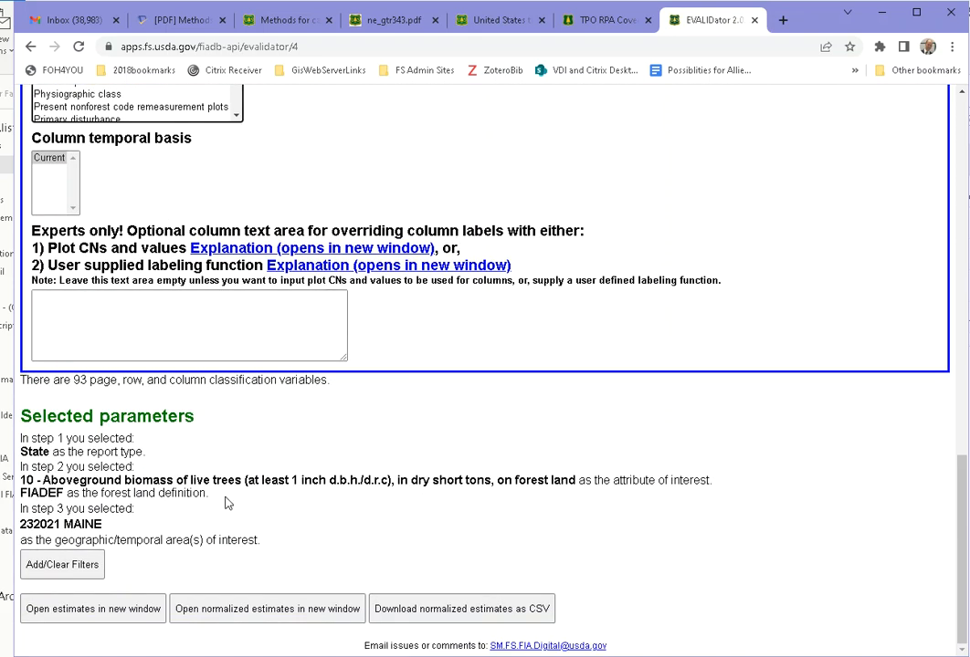
left_click(130, 611)
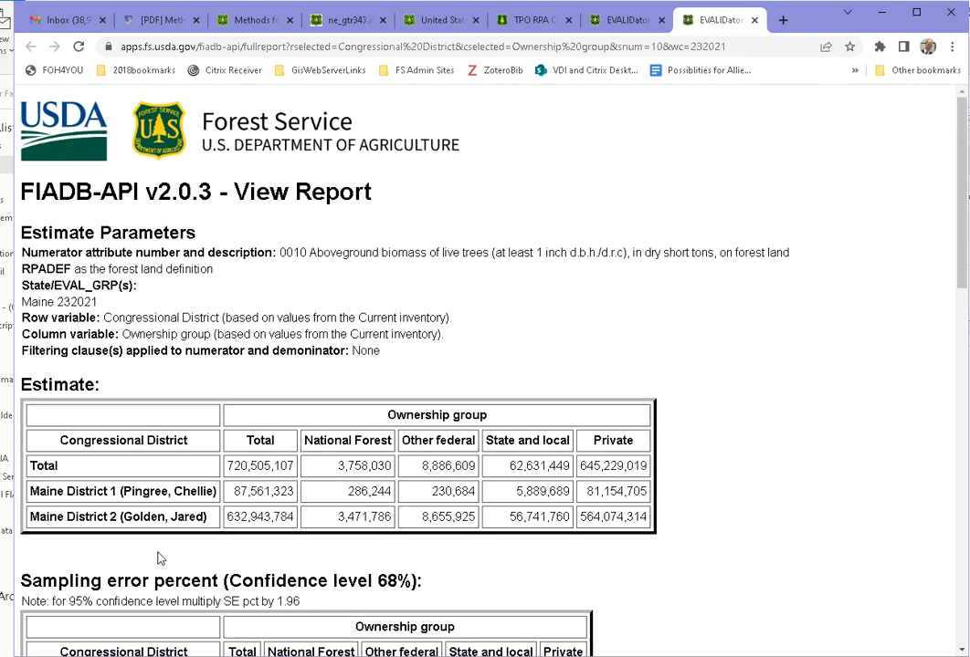
- Examine the report's estimates, sampling error percentages, non-zero plot counts, classification metadata and SQL script
scroll(216, 500, "down", 2)
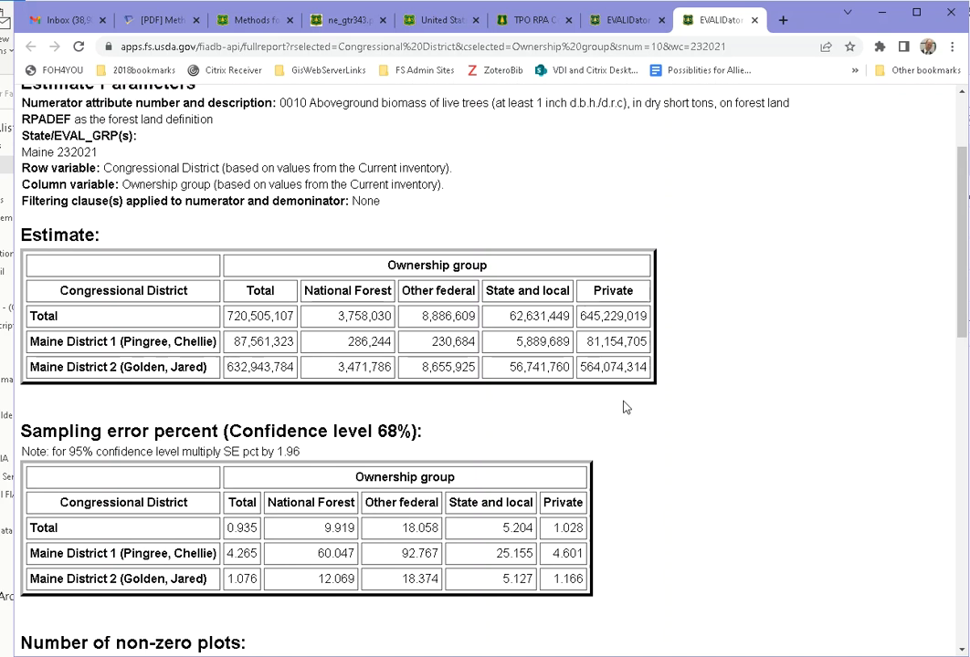
scroll(548, 475, "down", 2)
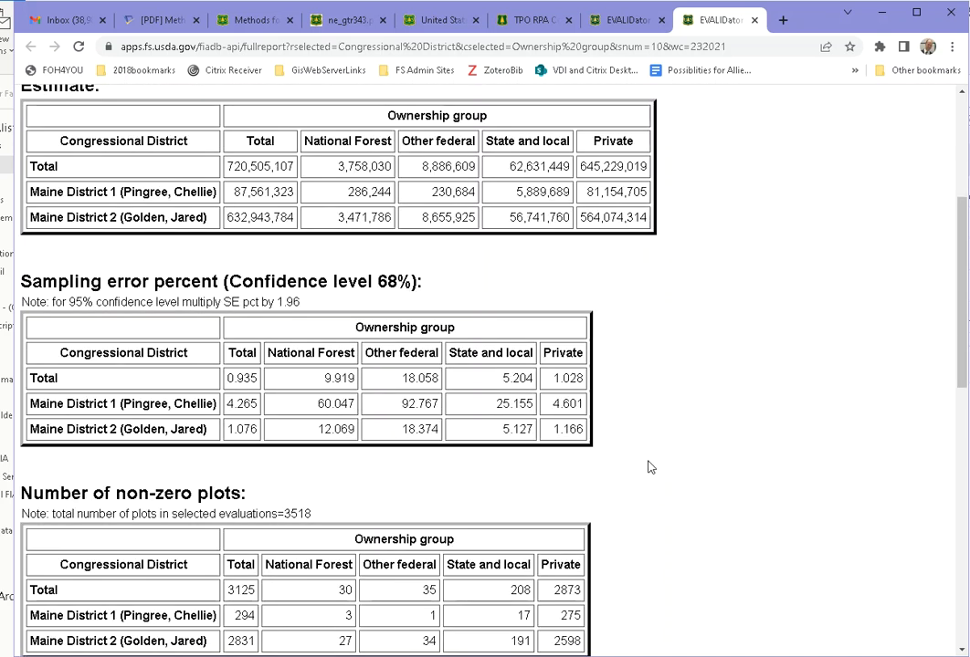
left_click_drag(650, 467, 182, 330)
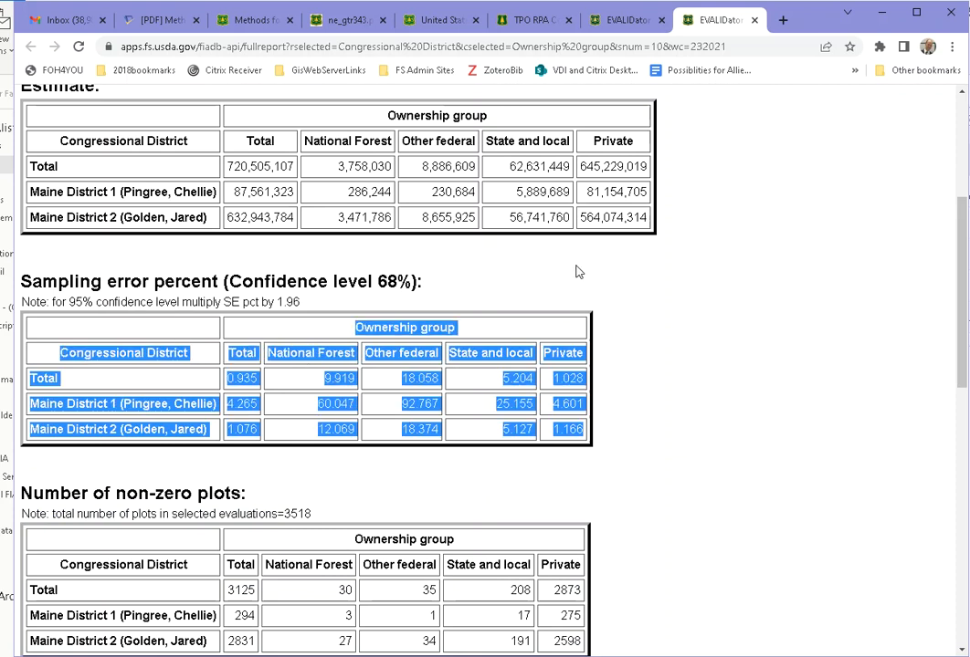
left_click(564, 295)
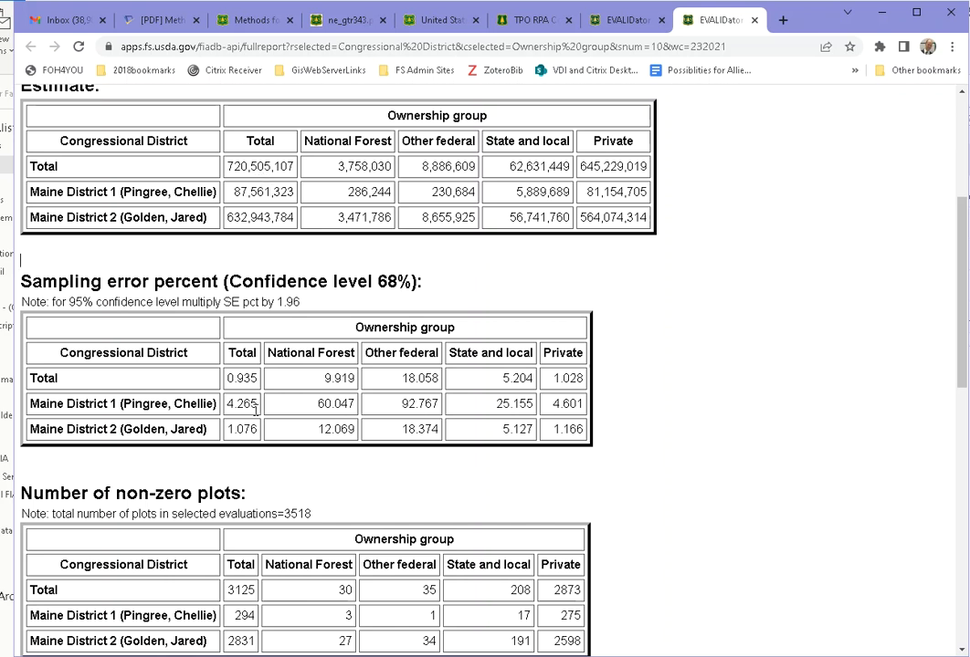
scroll(212, 340, "down", 2)
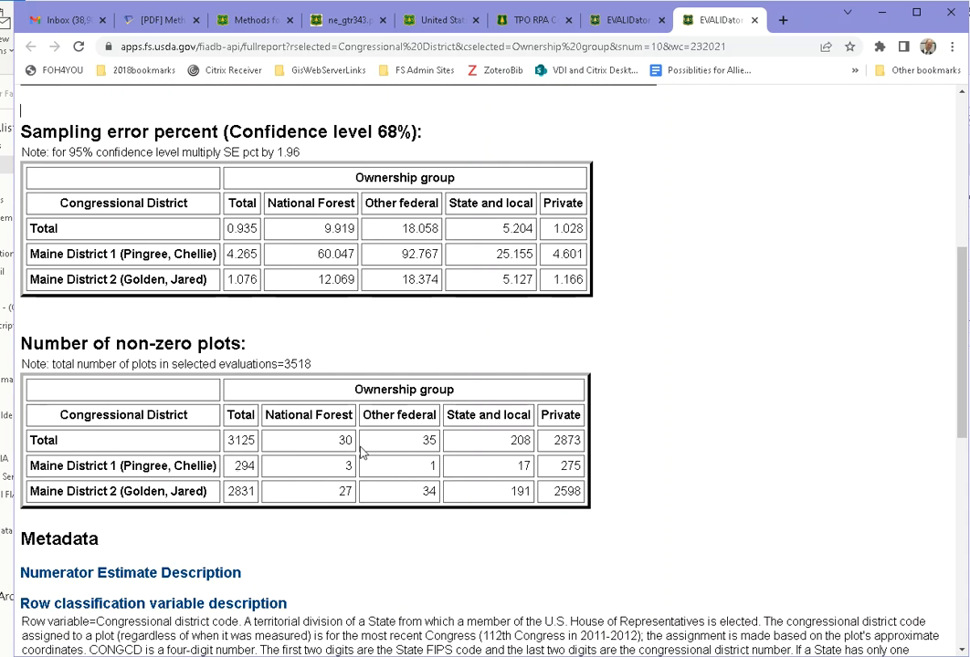
scroll(302, 377, "down", 3)
scroll(458, 393, "down", 2)
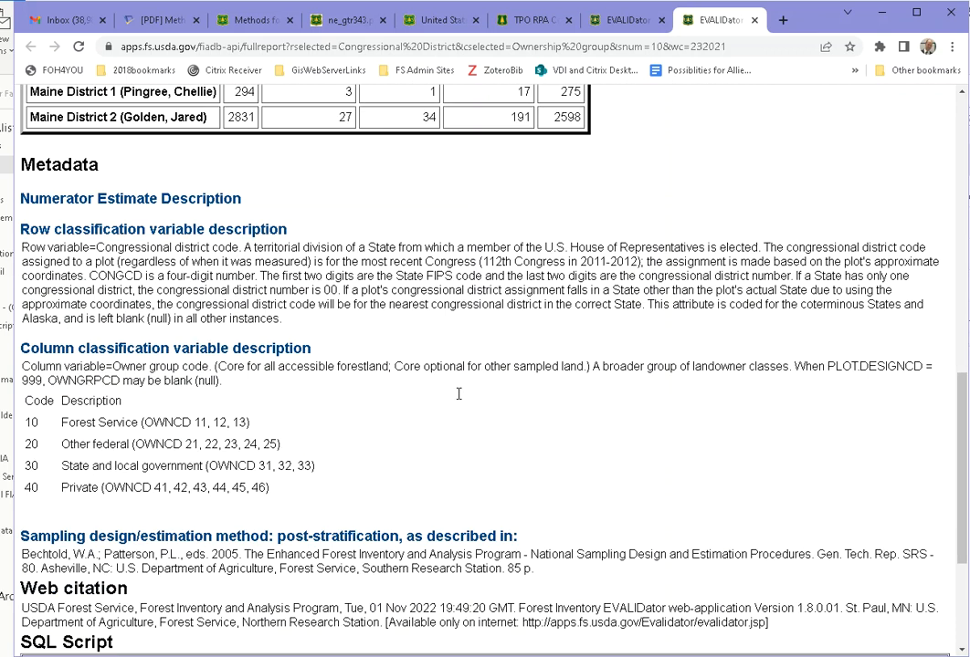
scroll(407, 384, "down", 3)
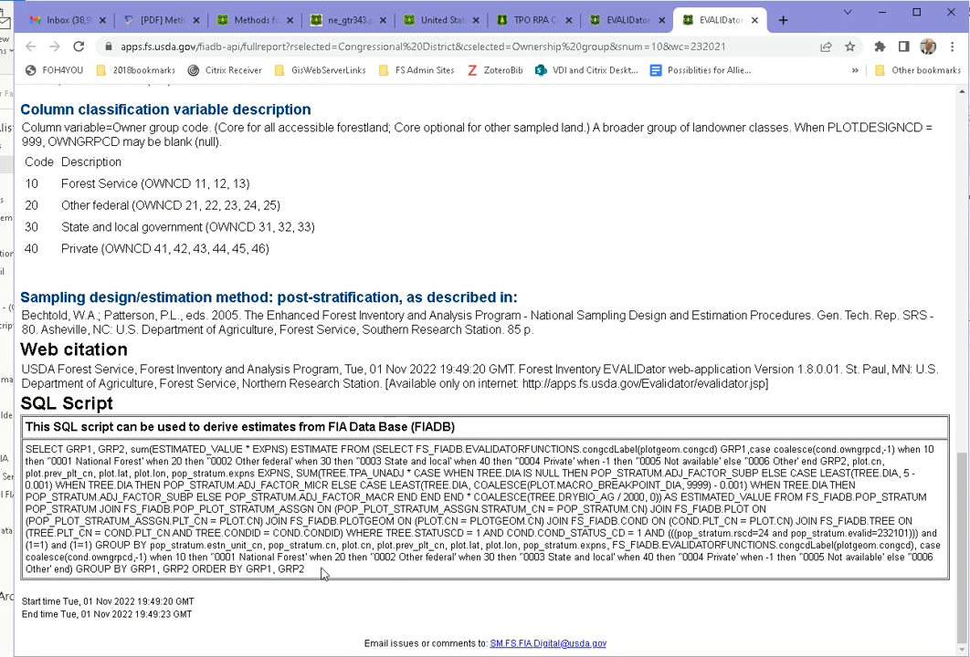
- Format the report's SQL script in Code Beautify's SQL Formatter and strip the outer summing SELECT and trailing grouping clauses from the output
left_click_drag(314, 562, 25, 450)
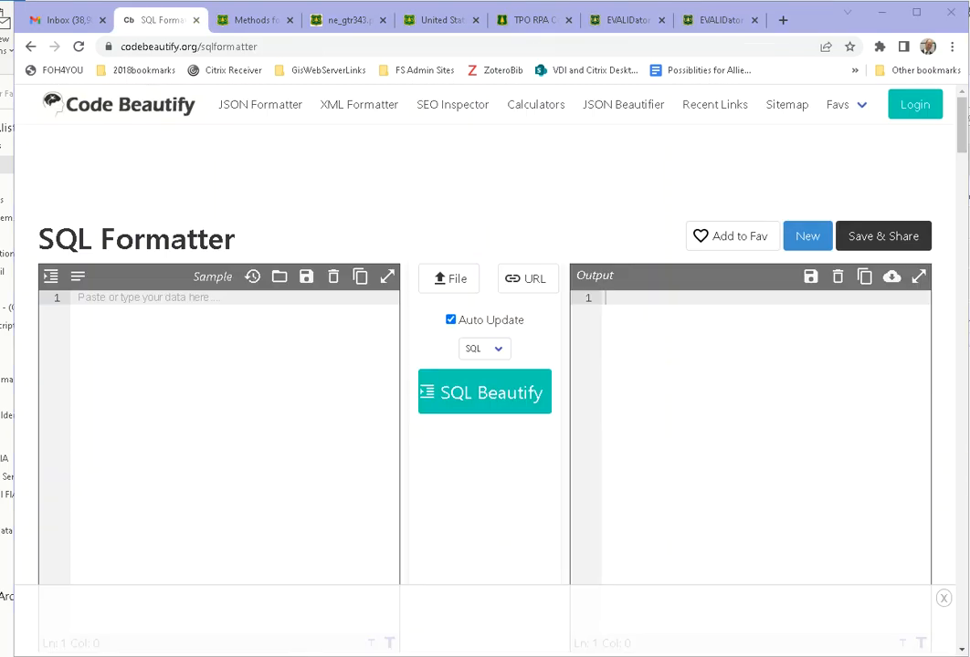
key("ctrl+v")
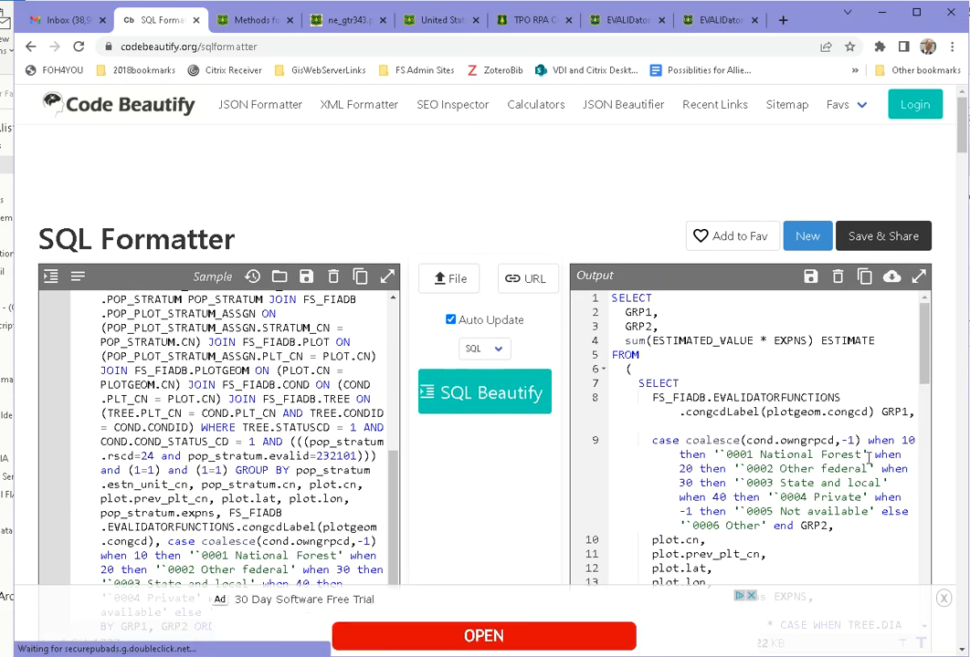
left_click_drag(634, 370, 551, 294)
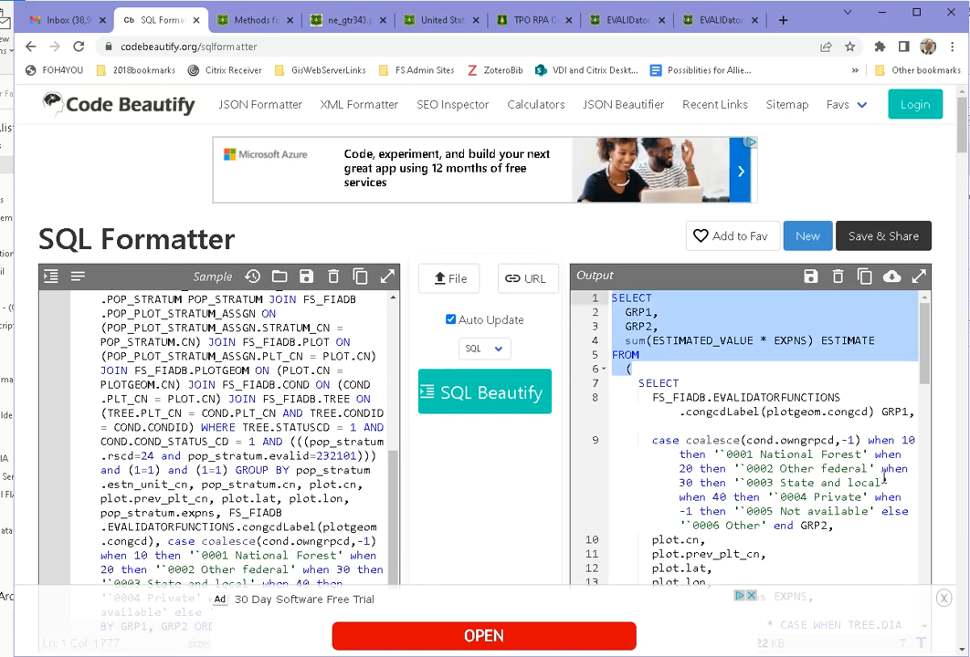
key("Delete")
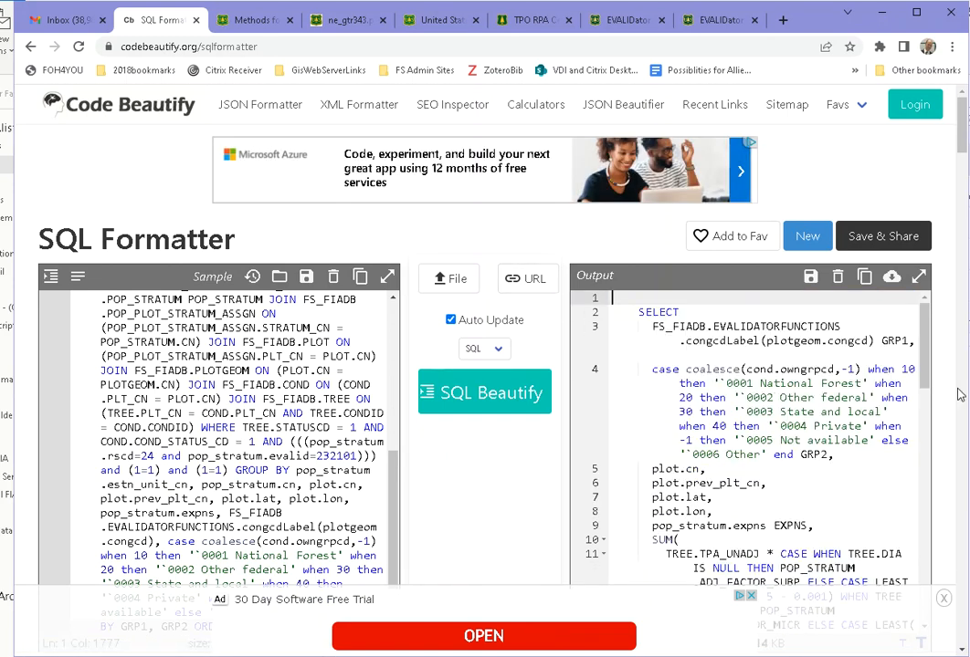
left_click_drag(929, 361, 927, 624)
left_click_drag(619, 525, 697, 610)
key("Delete")
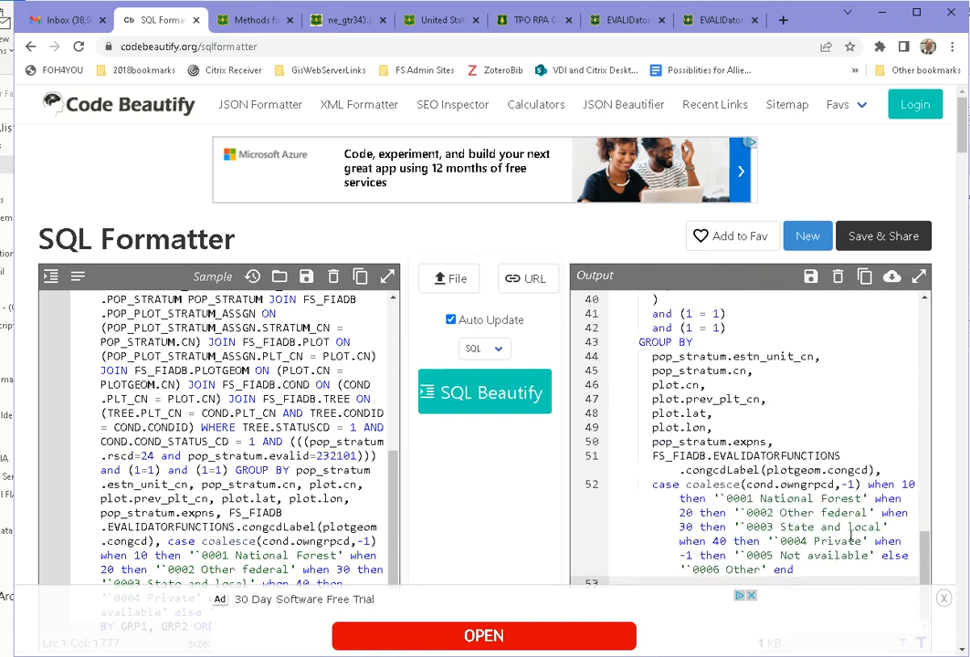
- Replace the four POP_STRATUM.ADJ_FACTOR terms (two SUBP, one MICR, one MACR) in the ESTIMATED_VALUE expression with 1
left_click_drag(924, 563, 911, 399)
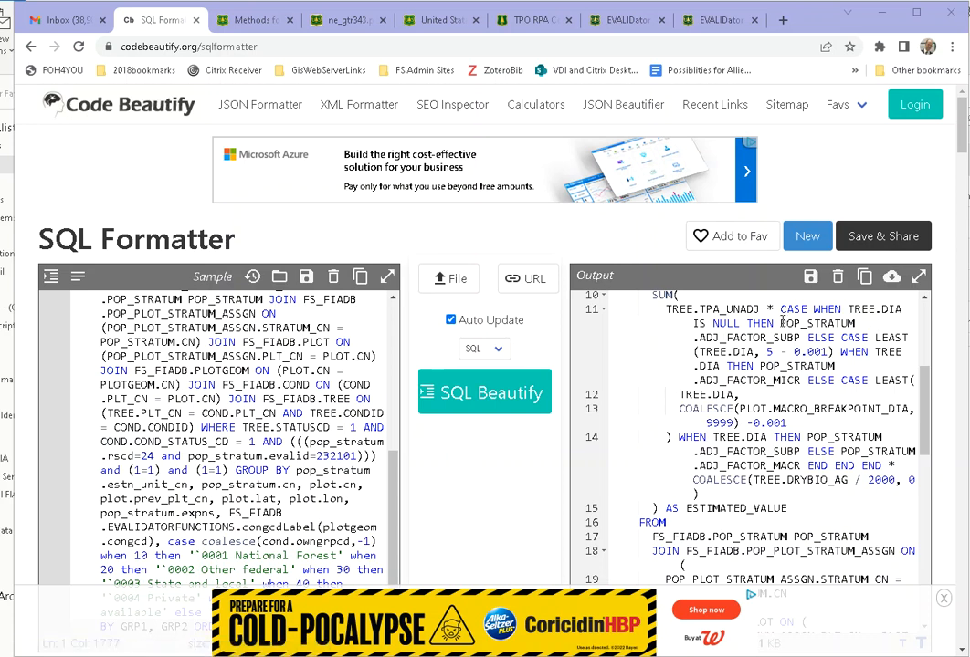
left_click_drag(780, 323, 801, 338)
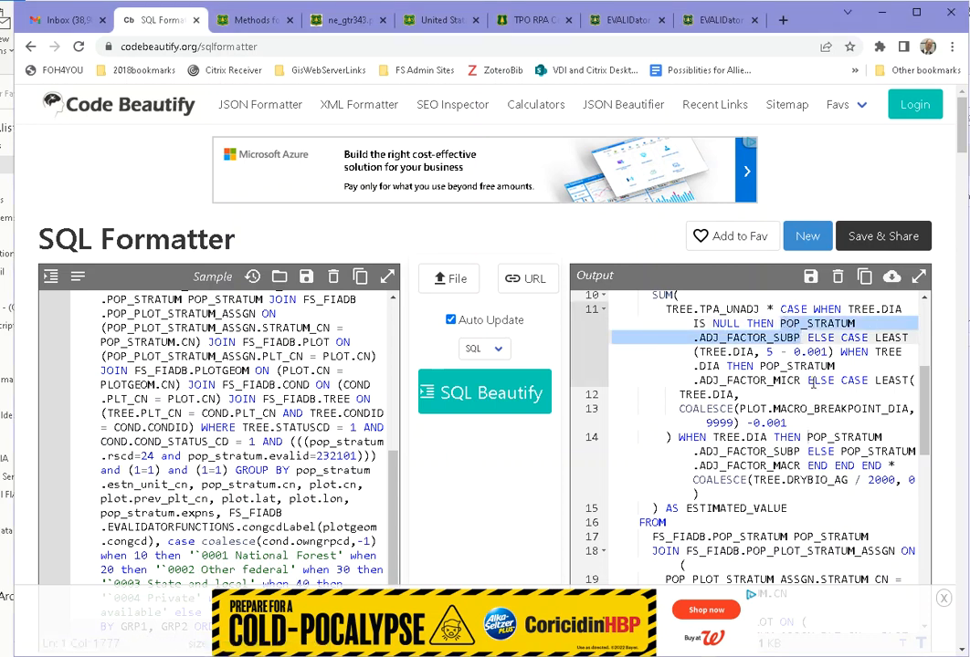
type("1")
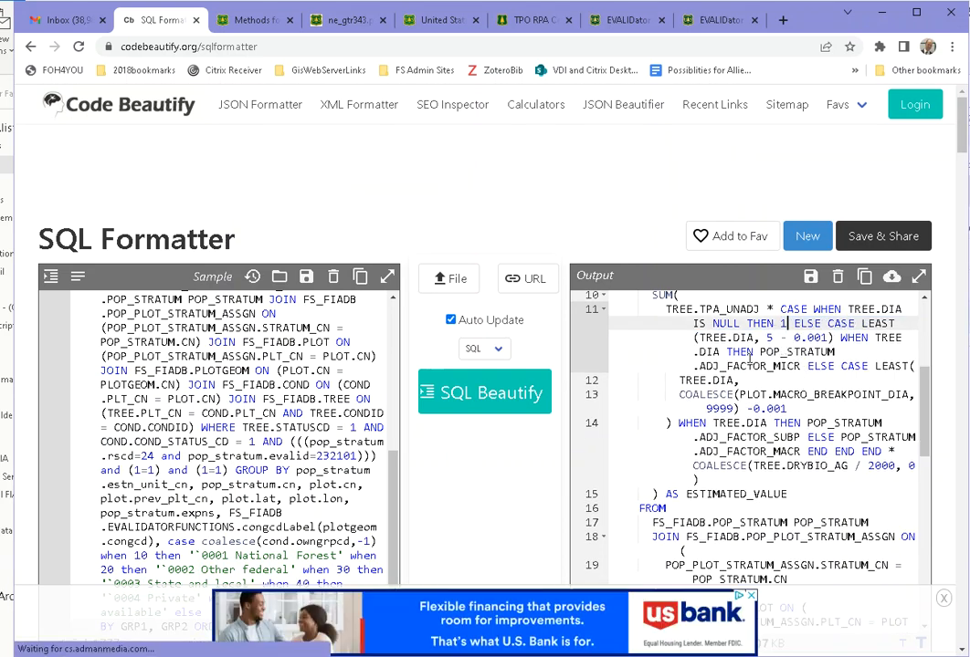
left_click_drag(759, 351, 801, 365)
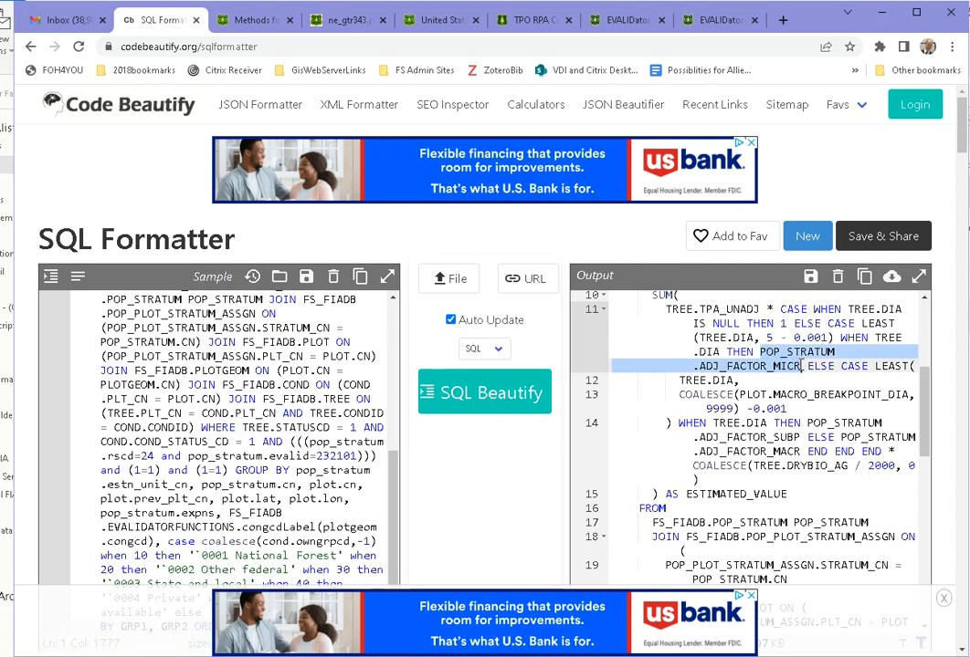
type("1")
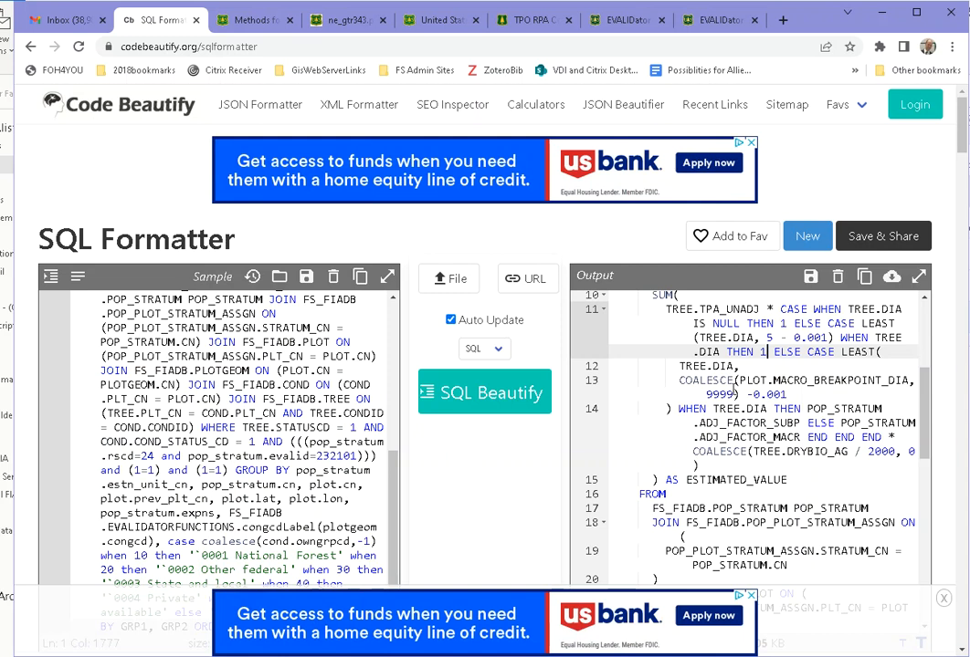
left_click_drag(808, 408, 801, 424)
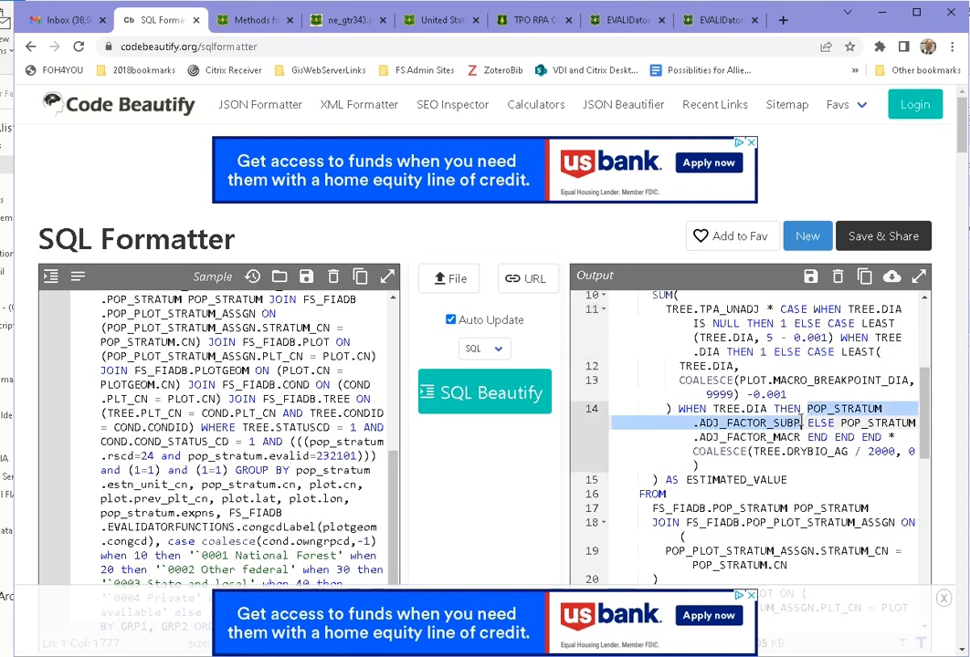
type("1")
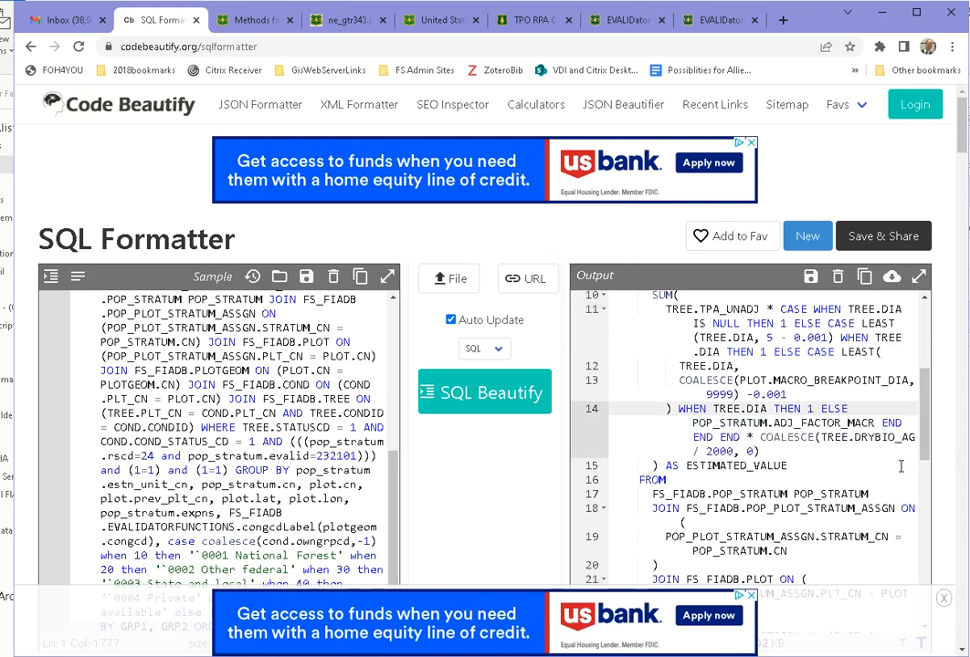
left_click_drag(692, 423, 874, 422)
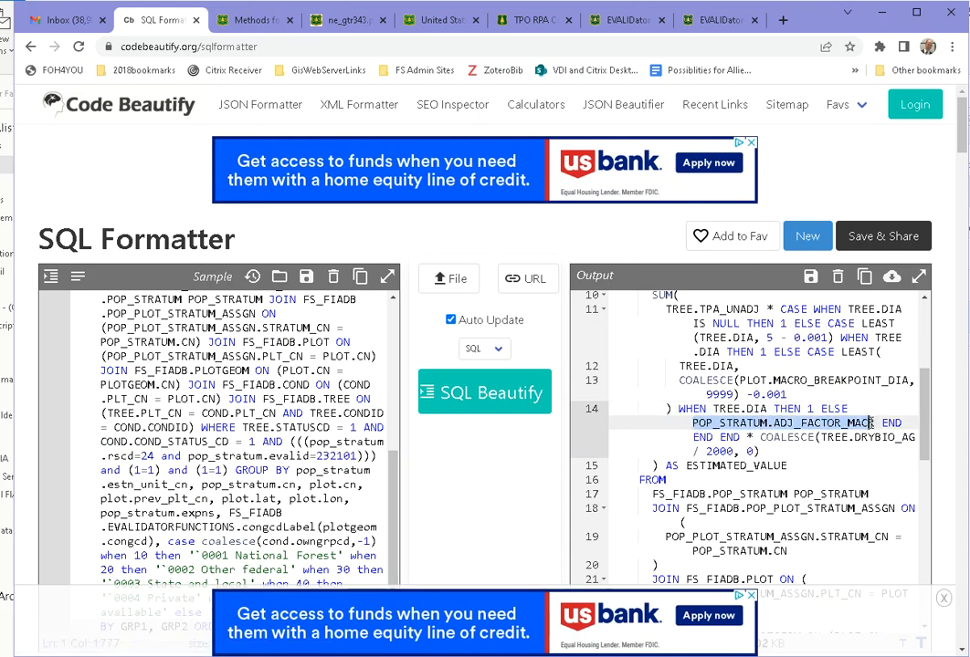
type("1")
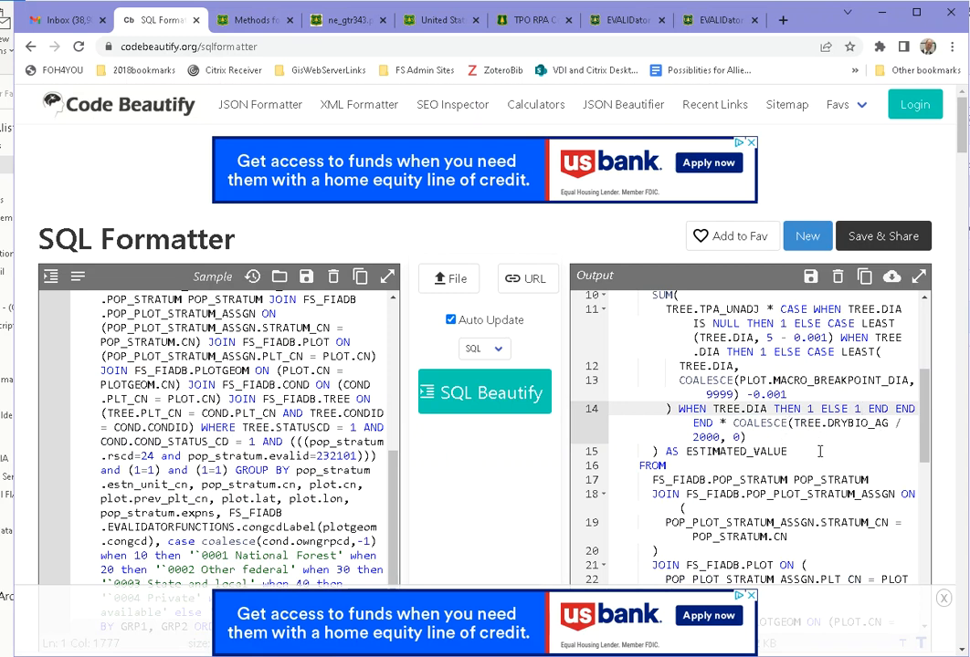
- Copy the edited query over the existing one in the database client's SQL window and run it without the leftover GRP1, GRP2 lines
scroll(820, 451, "down", 3)
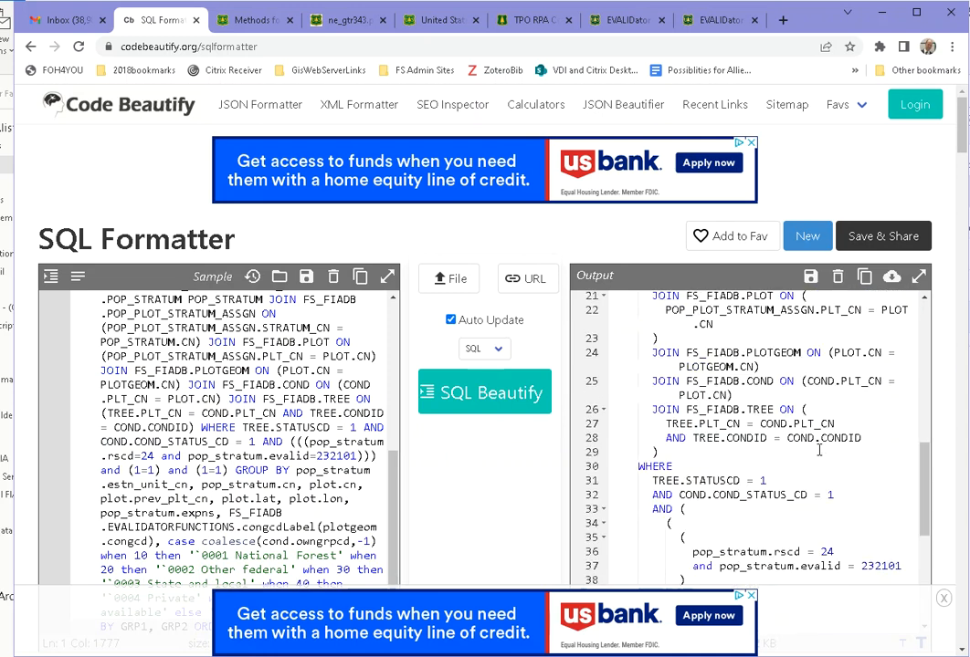
left_click(821, 423)
key("ctrl+a")
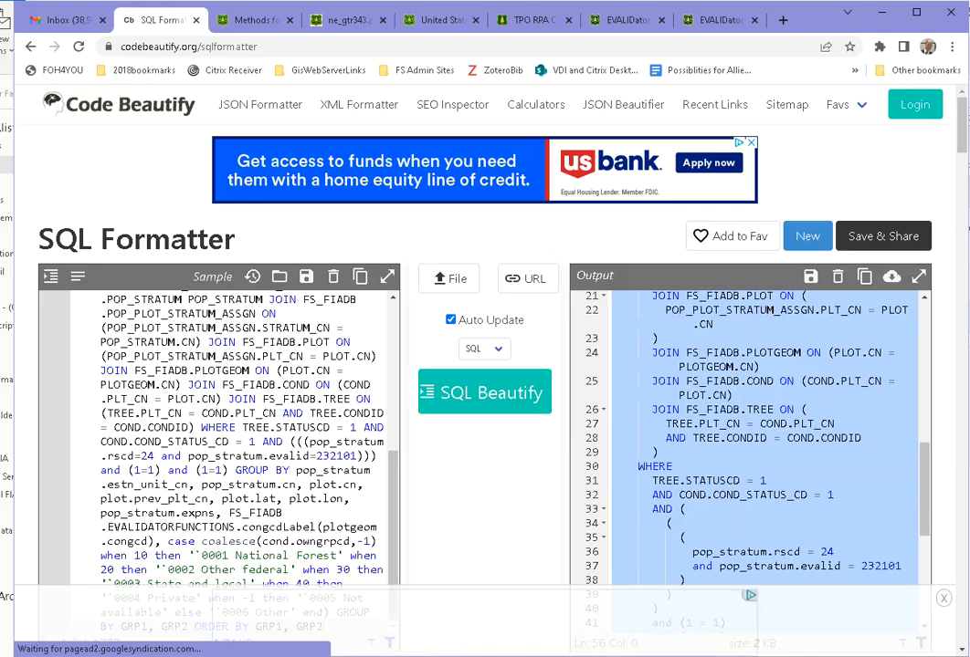
left_click(494, 655)
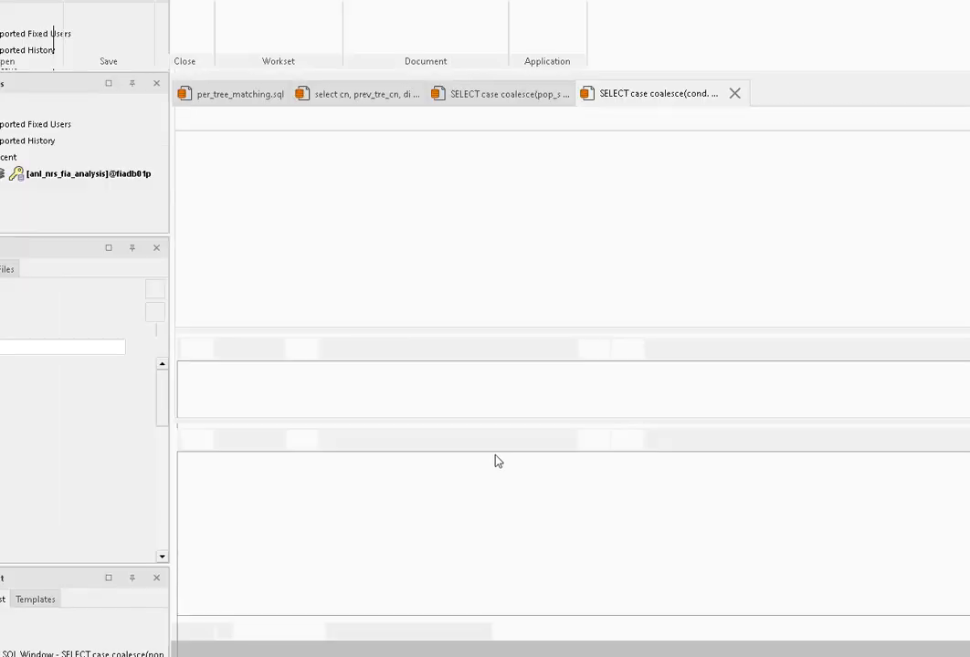
key("ctrl+a")
key("Delete")
key("ctrl+v")
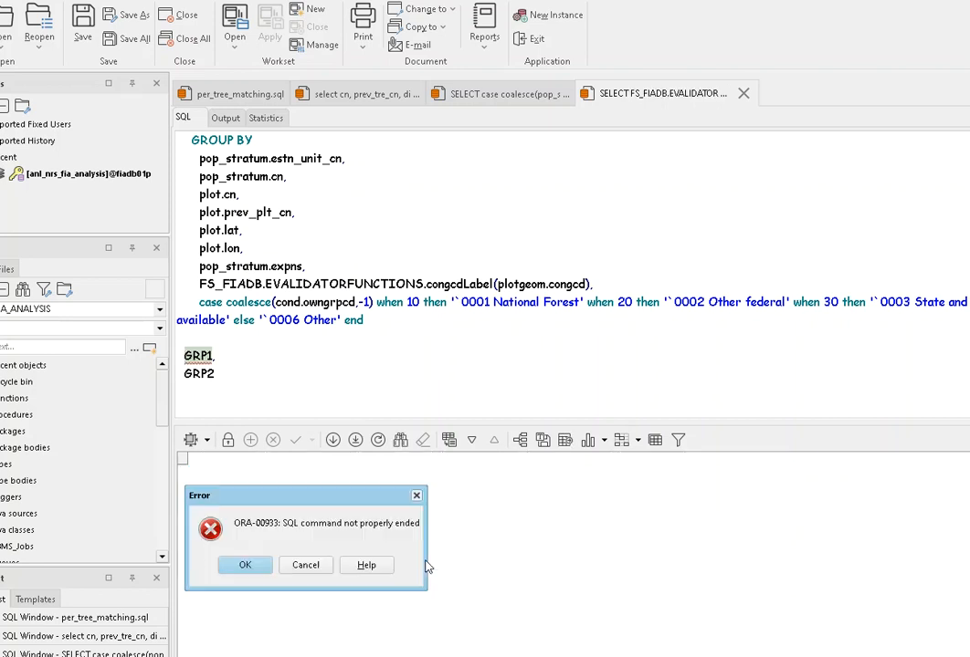
left_click(244, 565)
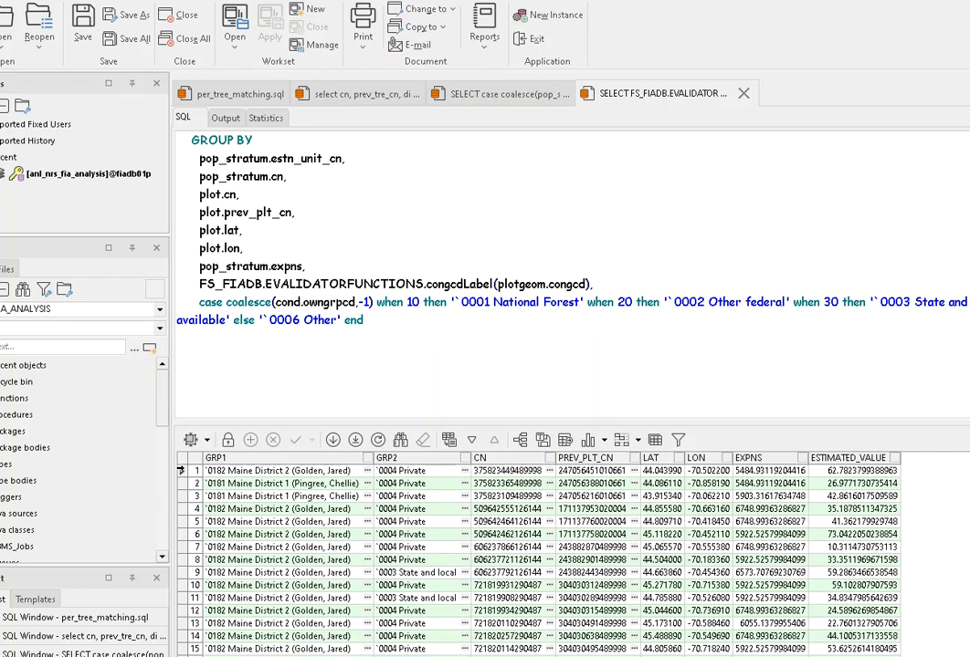
- Inspect the first plot's row and its ESTIMATED_VALUE in the query results, and return to the EVALIDator parameters page
left_click(180, 470)
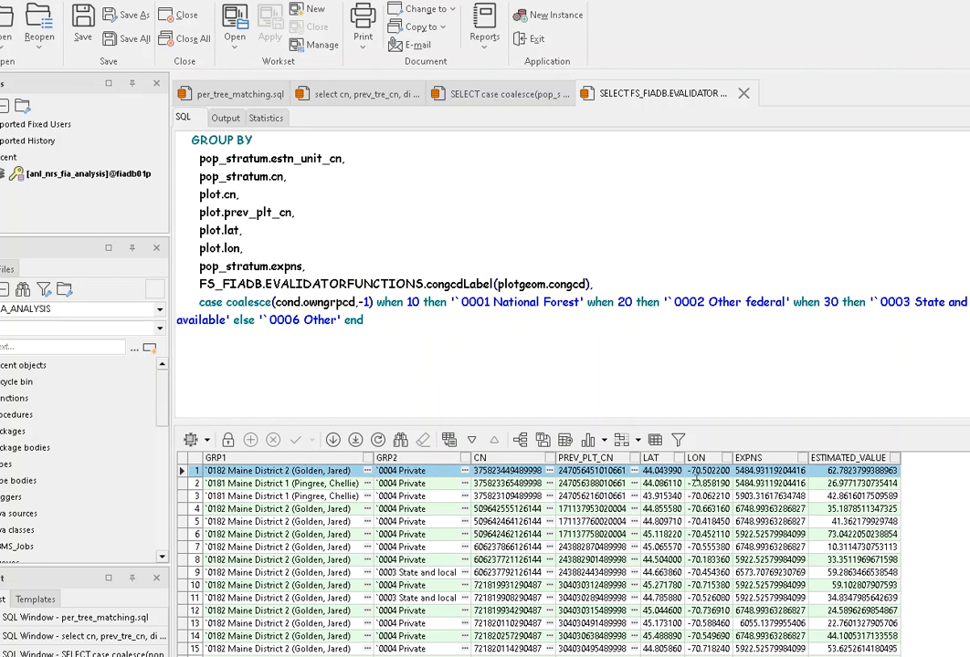
double_click(864, 472)
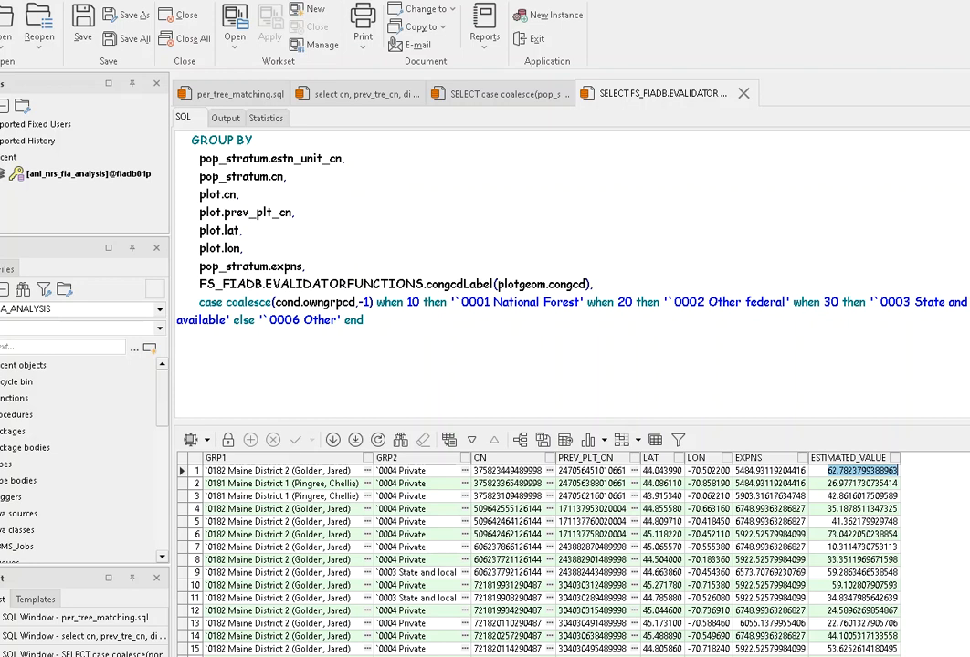
key("alt+Tab")
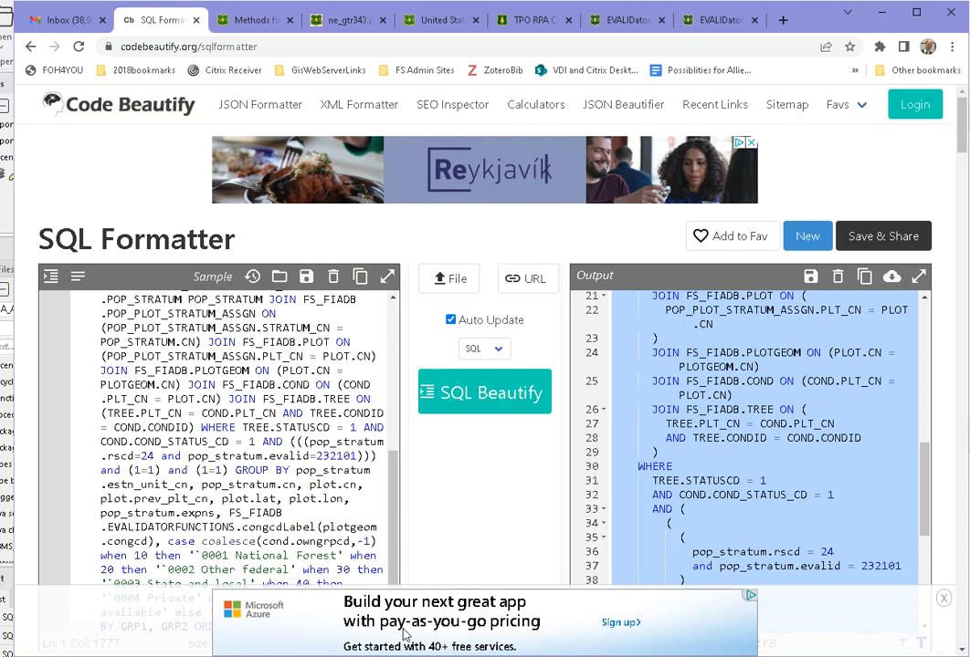
left_click(627, 20)
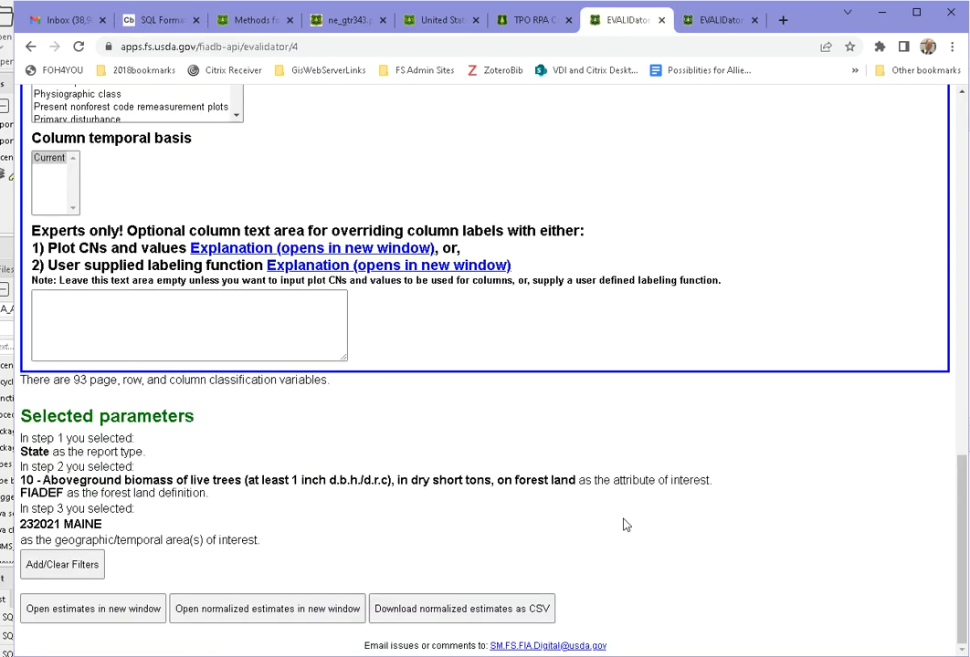
- Examine the report URL's rselected, cselected, snum and wc parameters in the EVALIDator report, and return to its estimate table
left_click(717, 20)
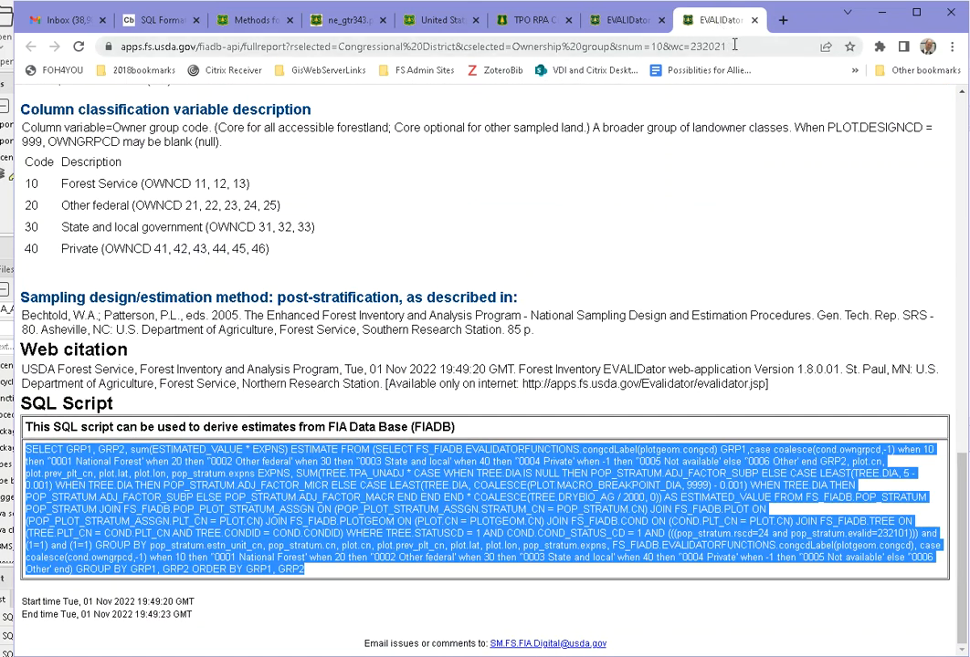
left_click_drag(734, 45, 32, 46)
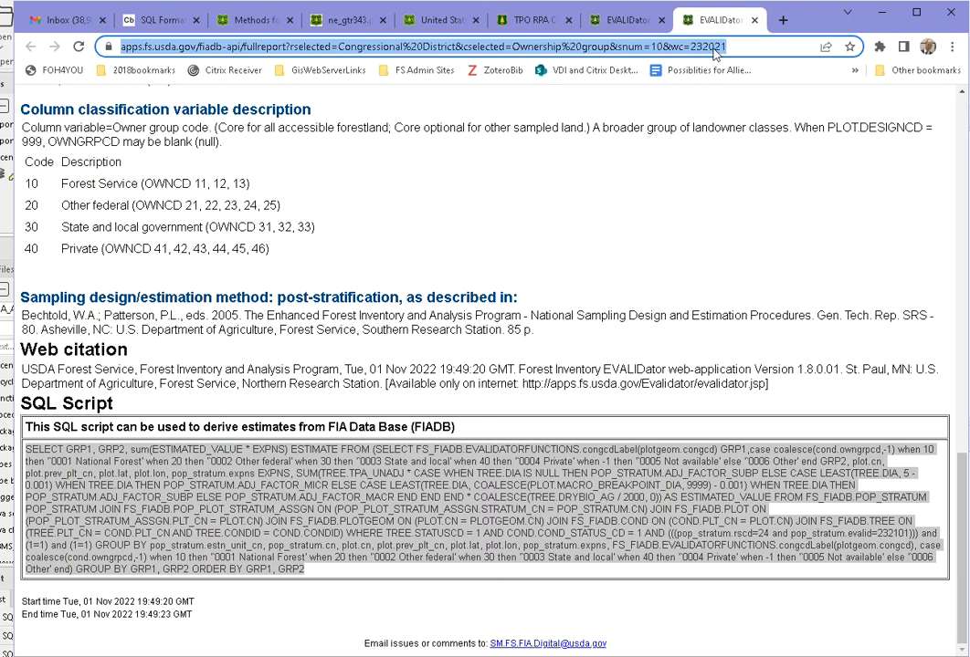
left_click(670, 47)
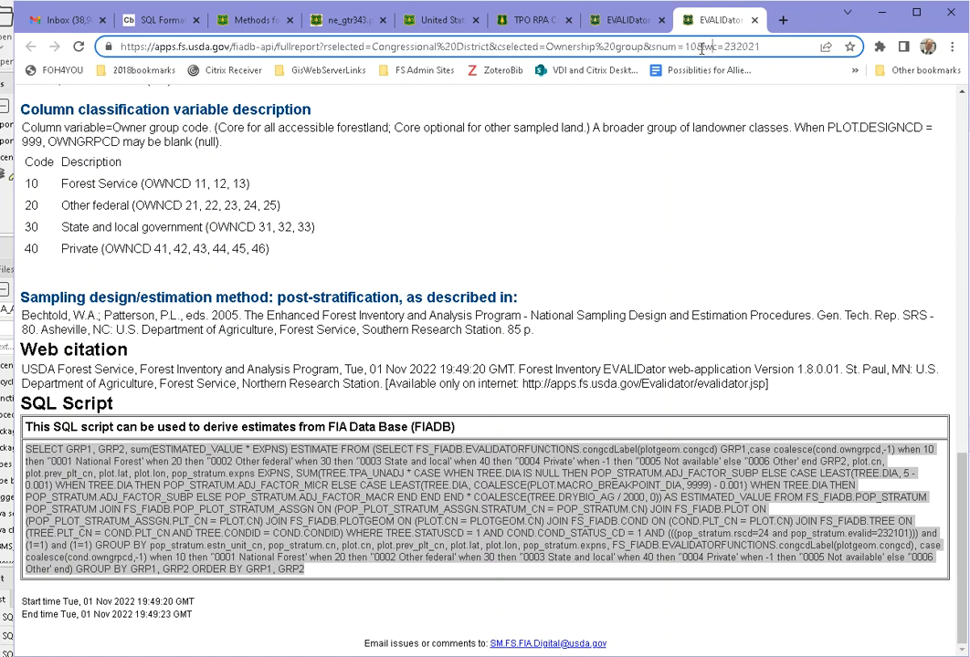
left_click_drag(698, 47, 716, 47)
left_click_drag(764, 47, 724, 46)
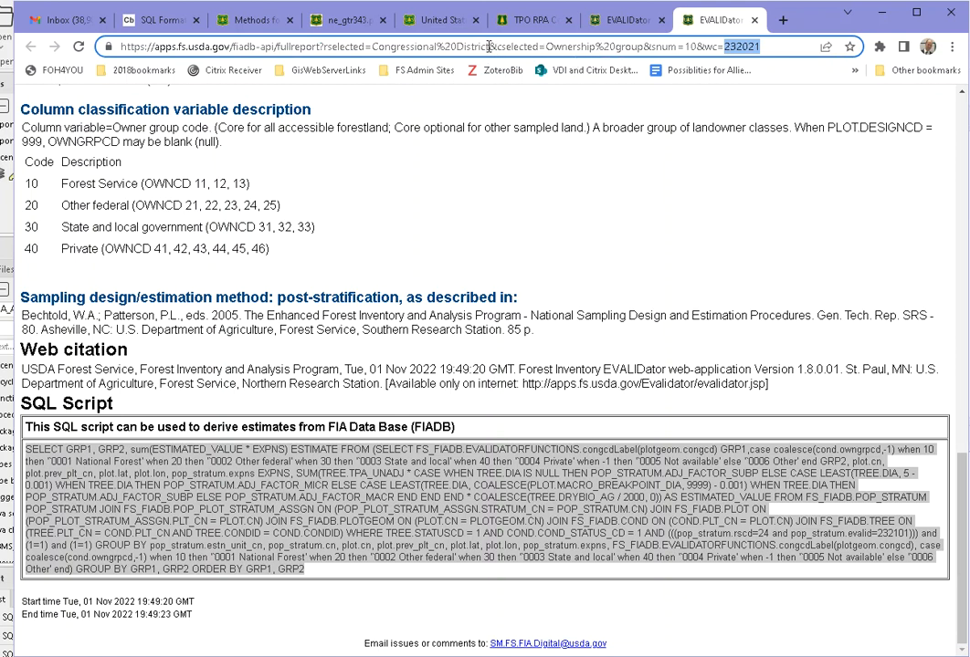
left_click_drag(490, 45, 538, 45)
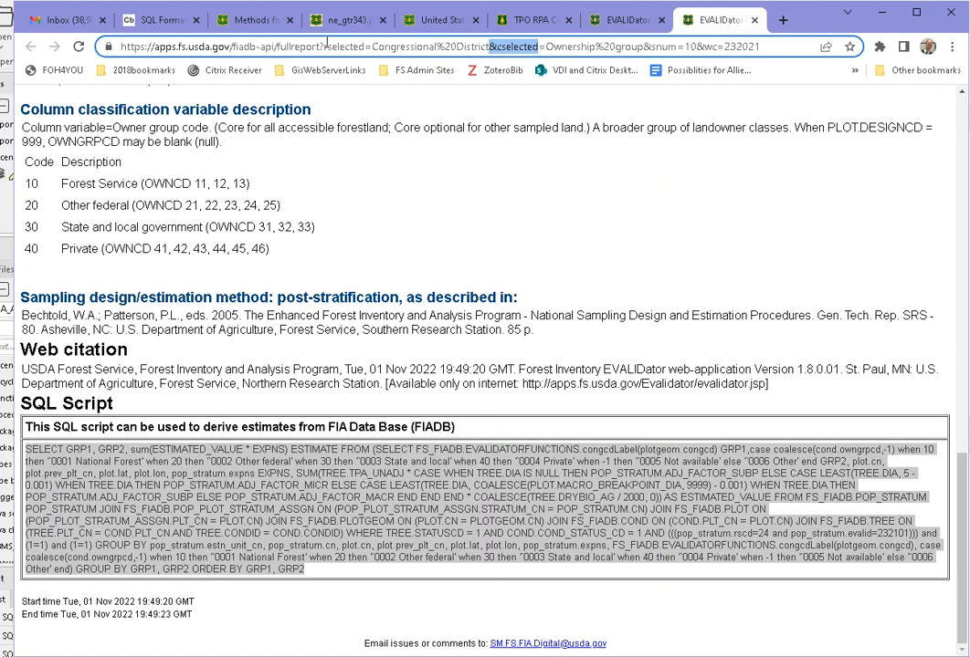
left_click_drag(324, 46, 365, 46)
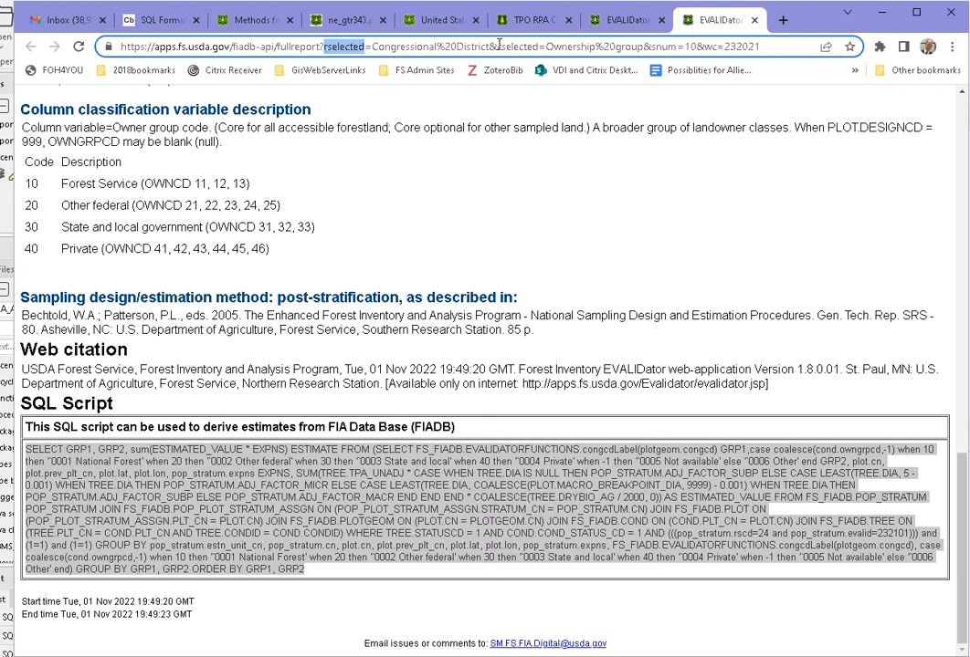
left_click_drag(488, 46, 540, 45)
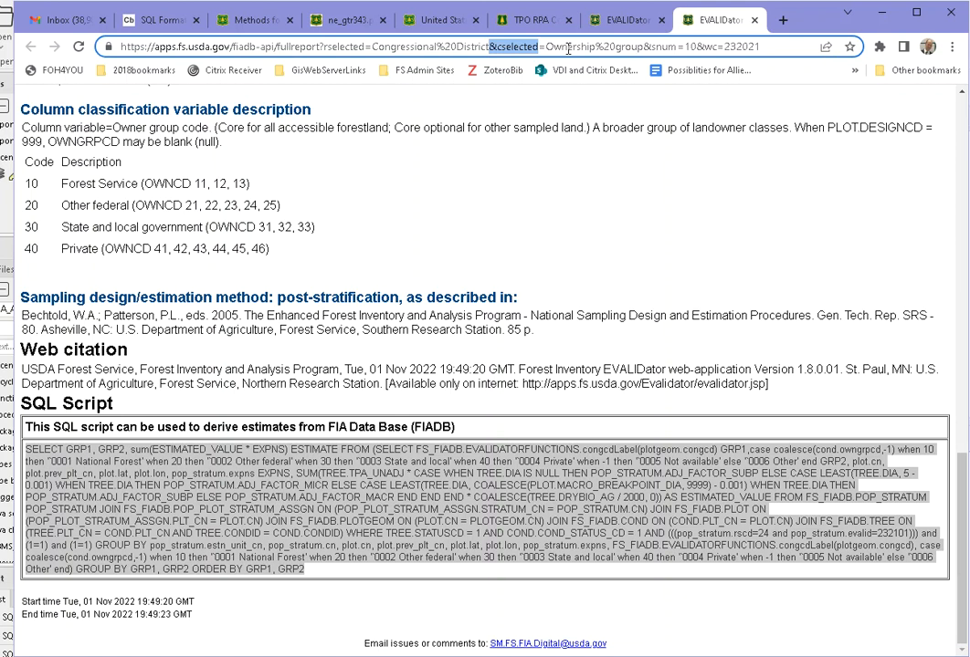
left_click(781, 46)
left_click_drag(780, 46, 170, 36)
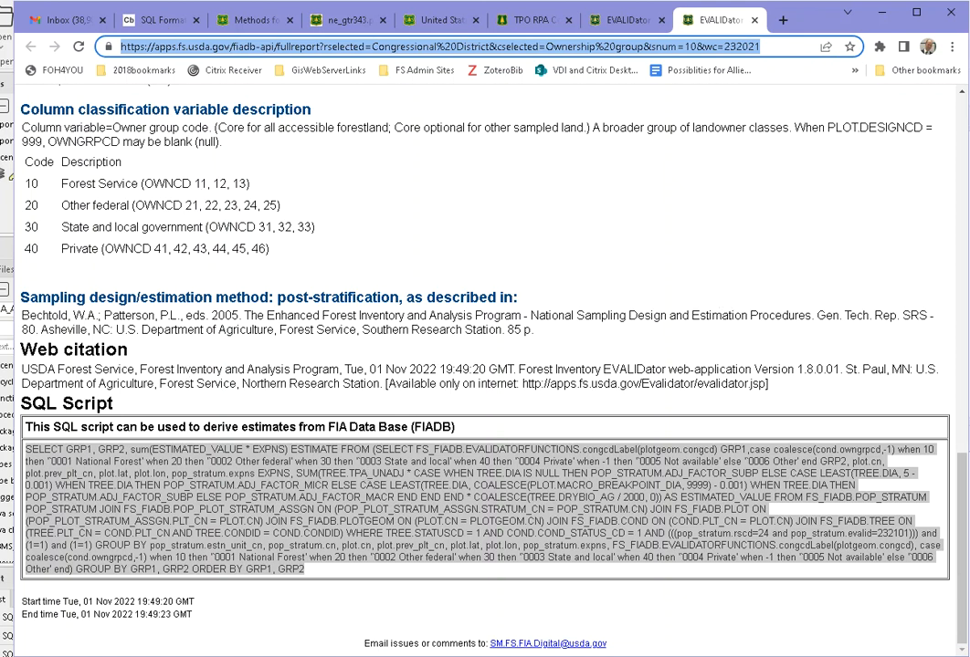
left_click_drag(961, 467, 943, 64)
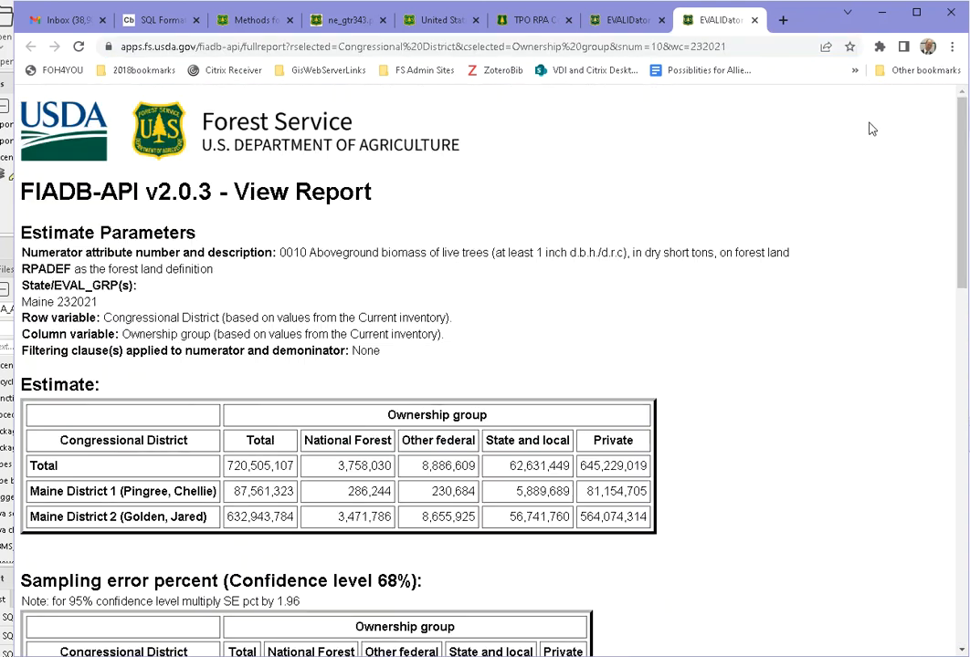